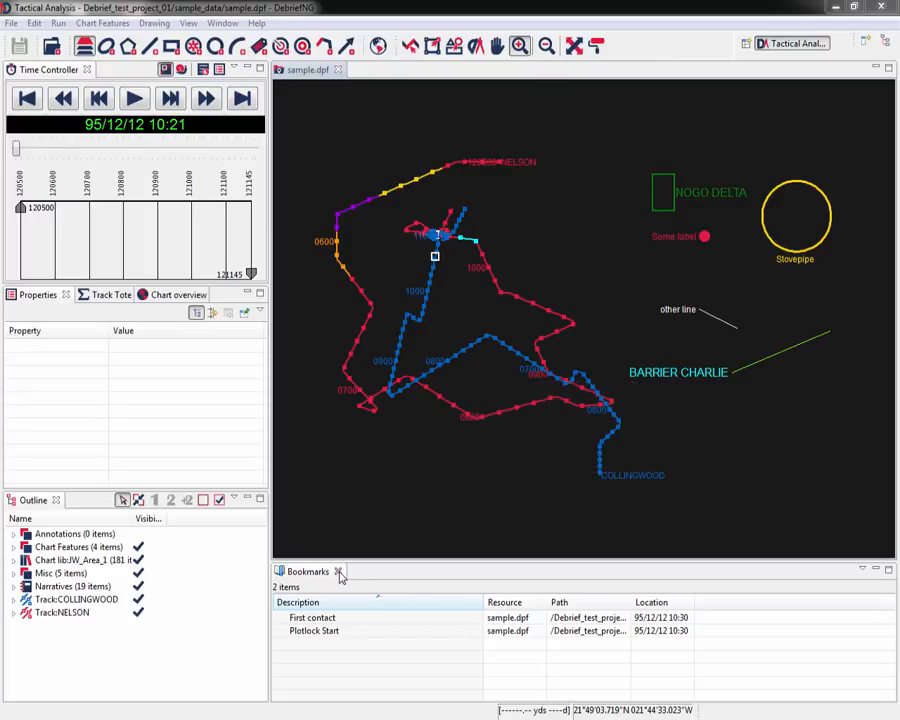
Step: Close the Bookmarks view and fit the whole chart to the enlarged plot area
left_click(339, 572)
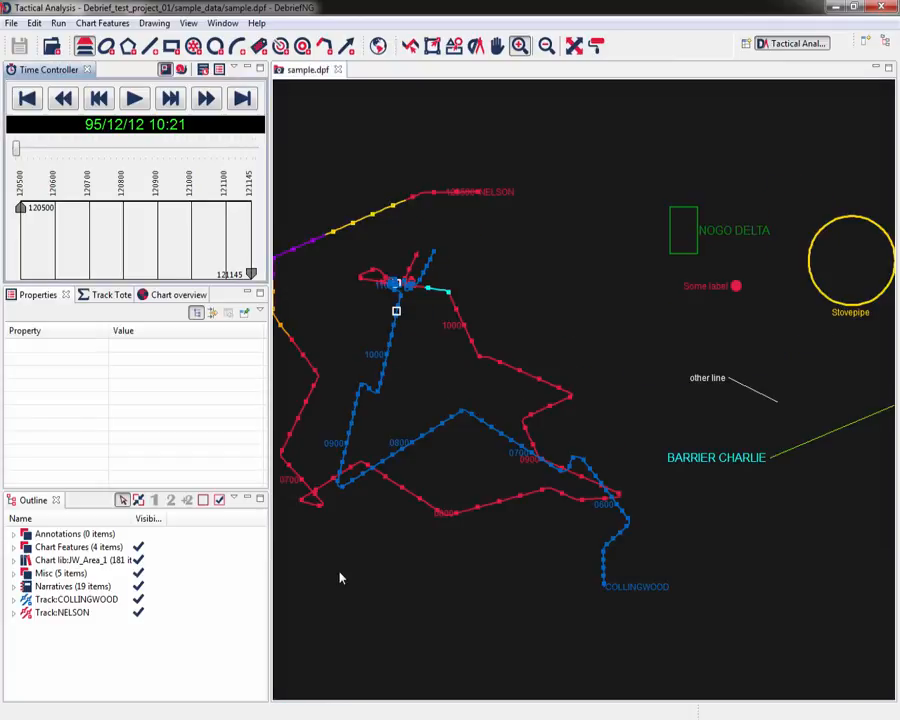
left_click(575, 46)
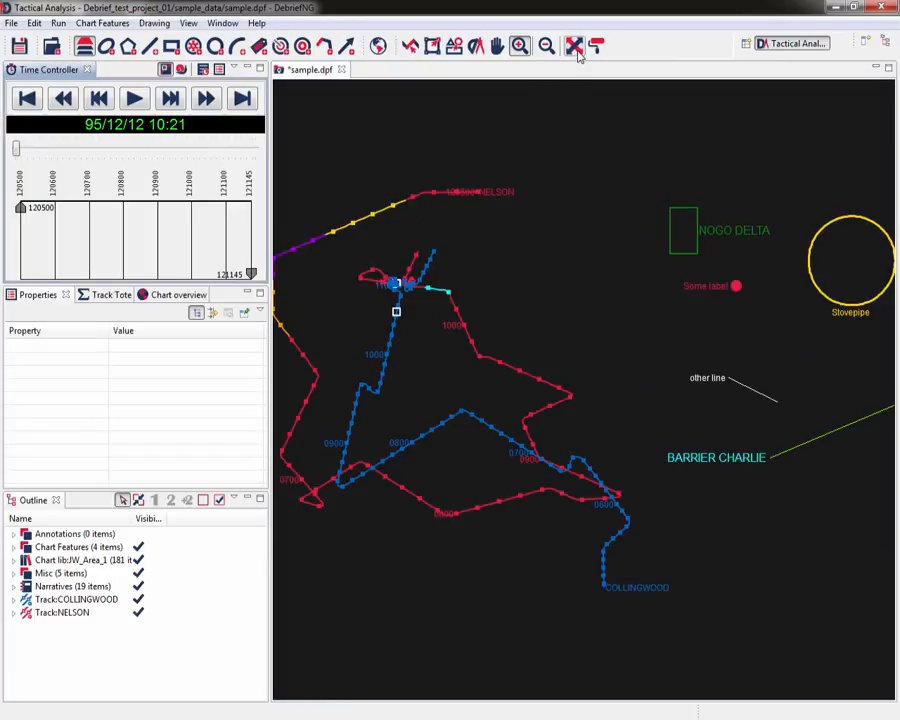
mouse_move(467, 249)
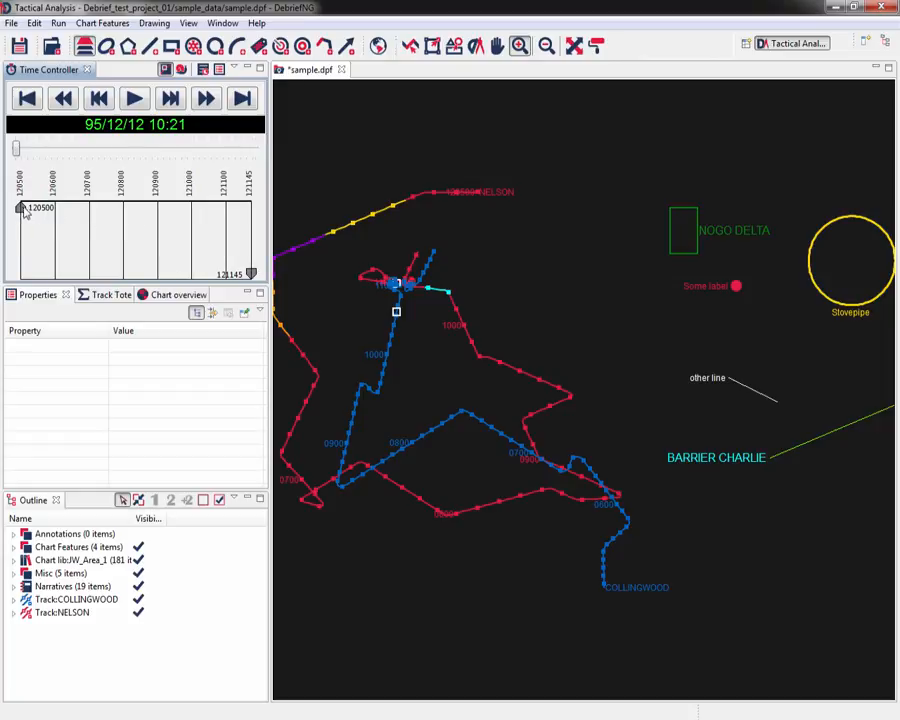
Step: Limit the time period in the Time Controller to run from 120800 to 121100
left_click_drag(24, 211, 122, 208)
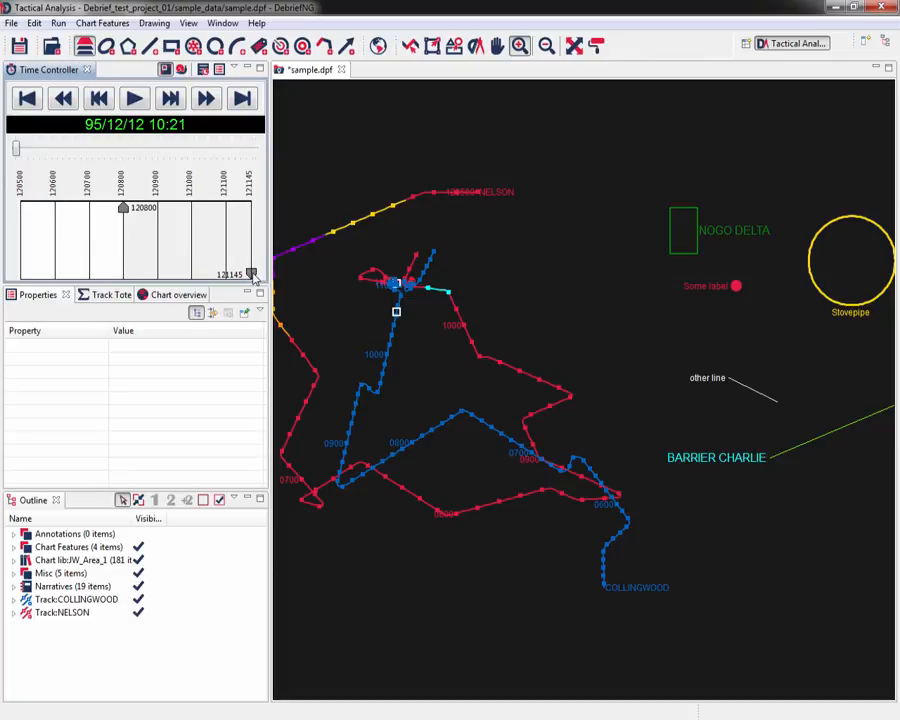
left_click_drag(249, 274, 224, 278)
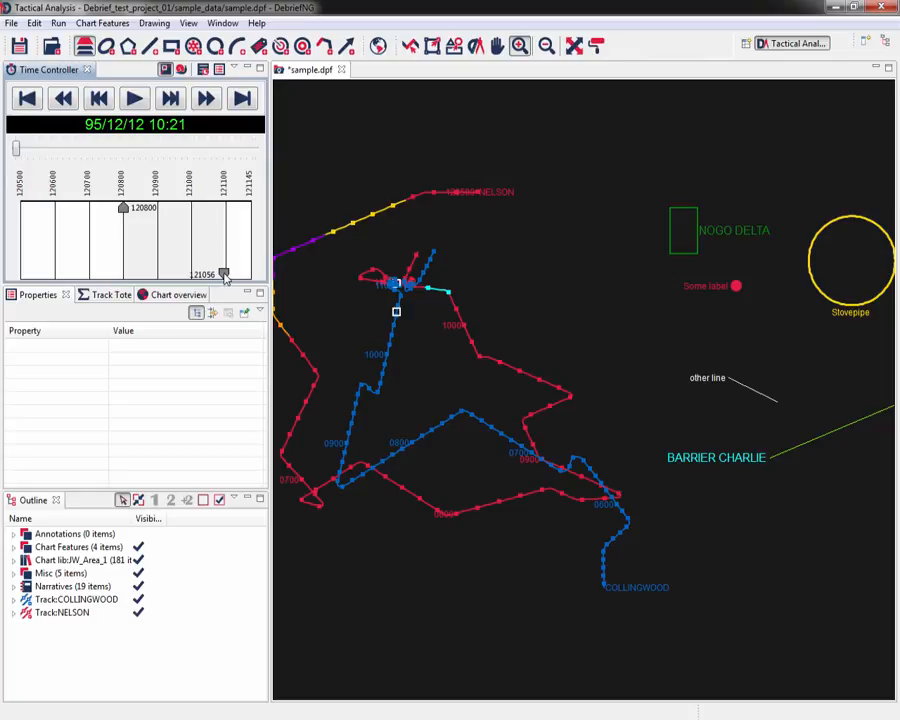
double_click(224, 278)
left_click_drag(191, 233, 241, 233)
left_click(228, 275)
double_click(227, 276)
left_click_drag(194, 230, 220, 236)
left_click(235, 271)
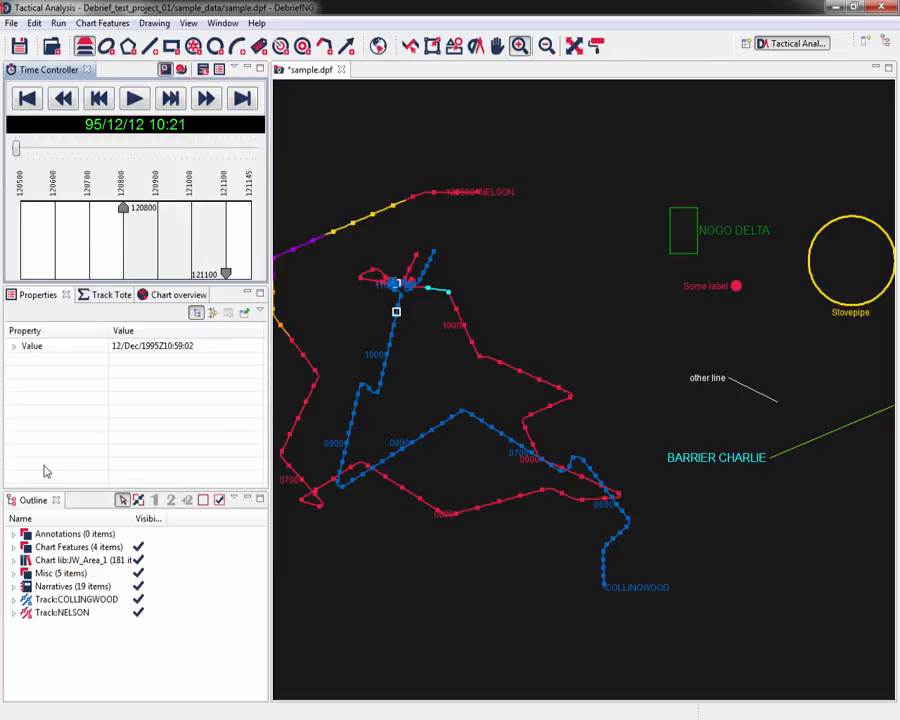
Step: Create a Range XY plot for the COLLINGWOOD and NELSON tracks, with COLLINGWOOD as the primary track
left_click_drag(72, 491, 76, 410)
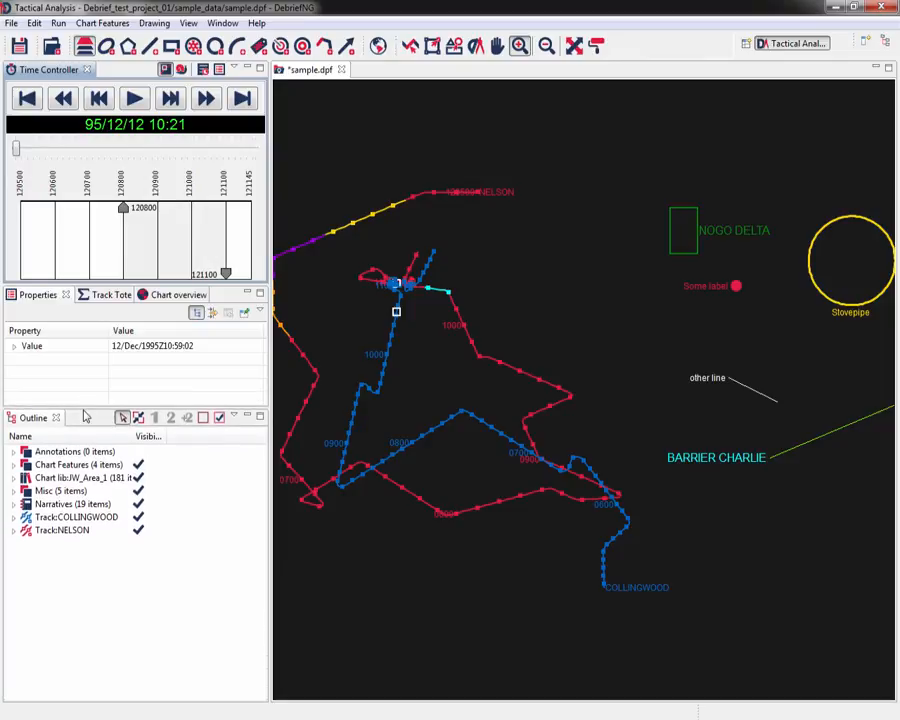
left_click(60, 519)
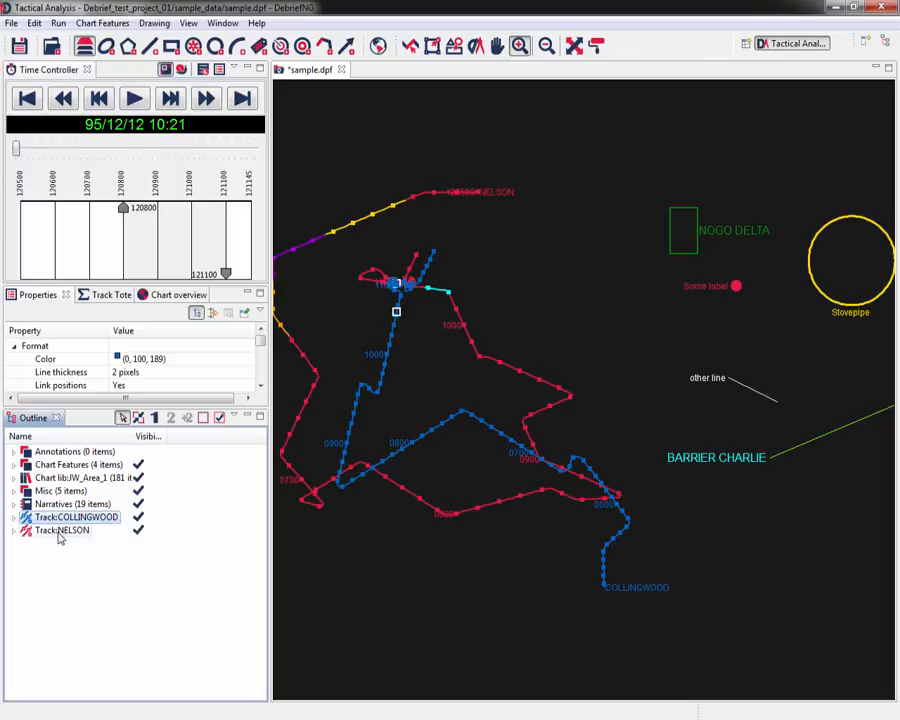
left_click(59, 534, "ctrl")
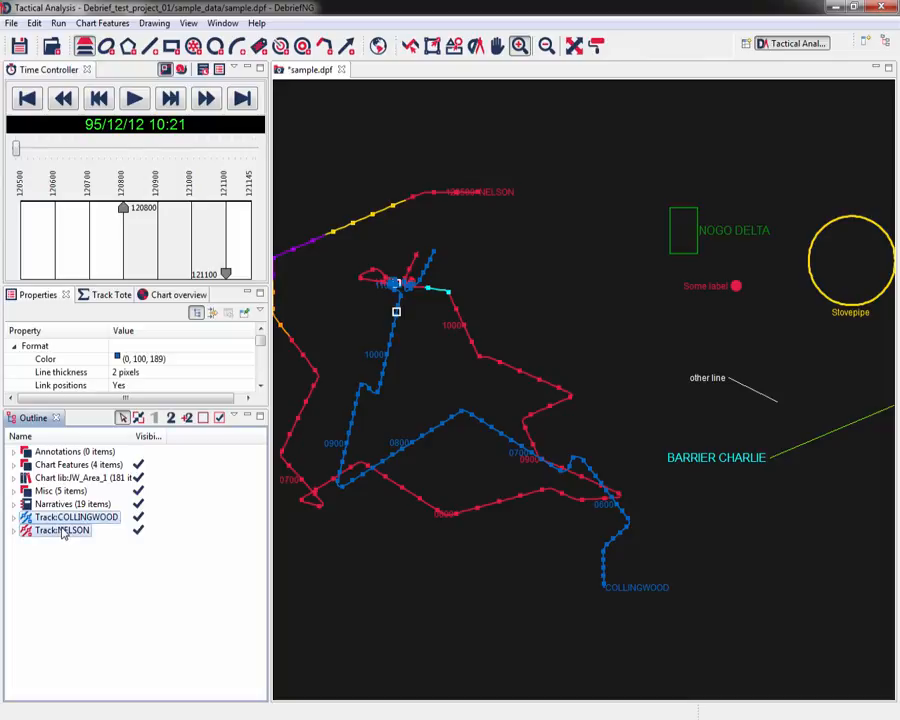
right_click(62, 534)
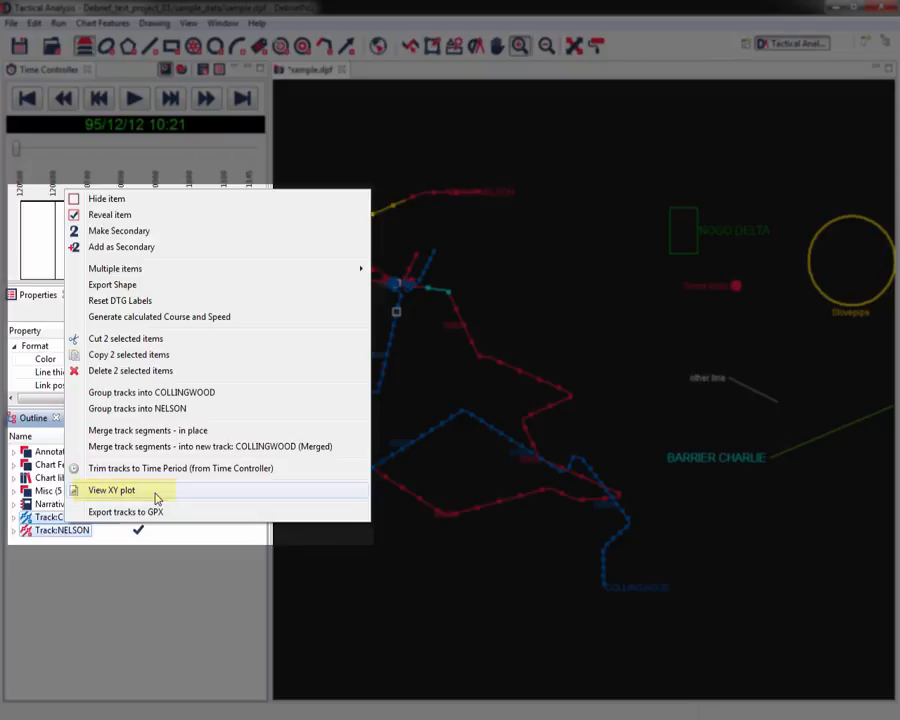
left_click(157, 495)
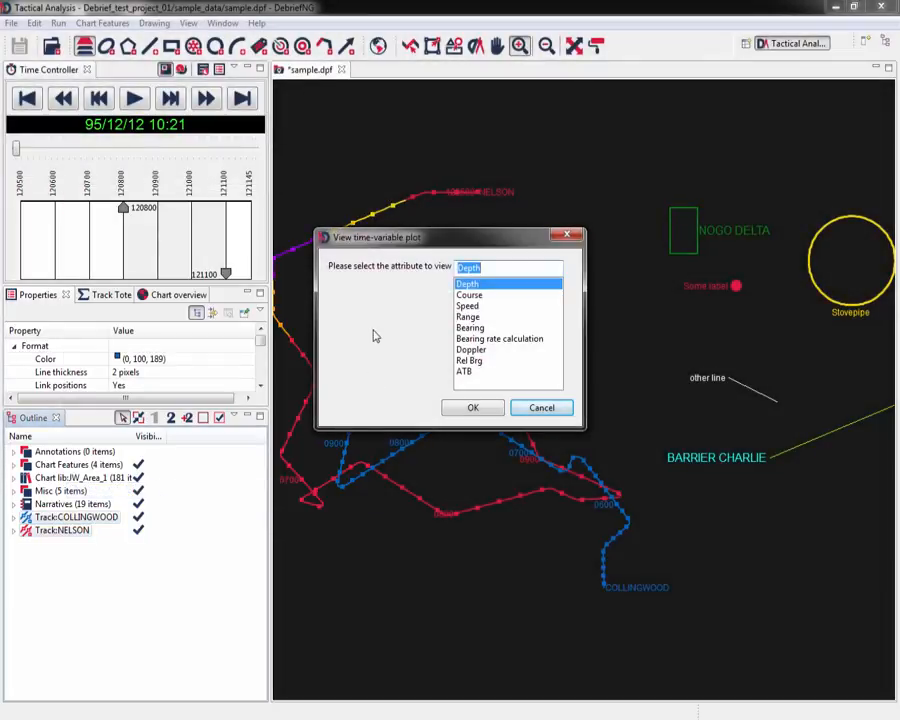
left_click(470, 317)
left_click(473, 407)
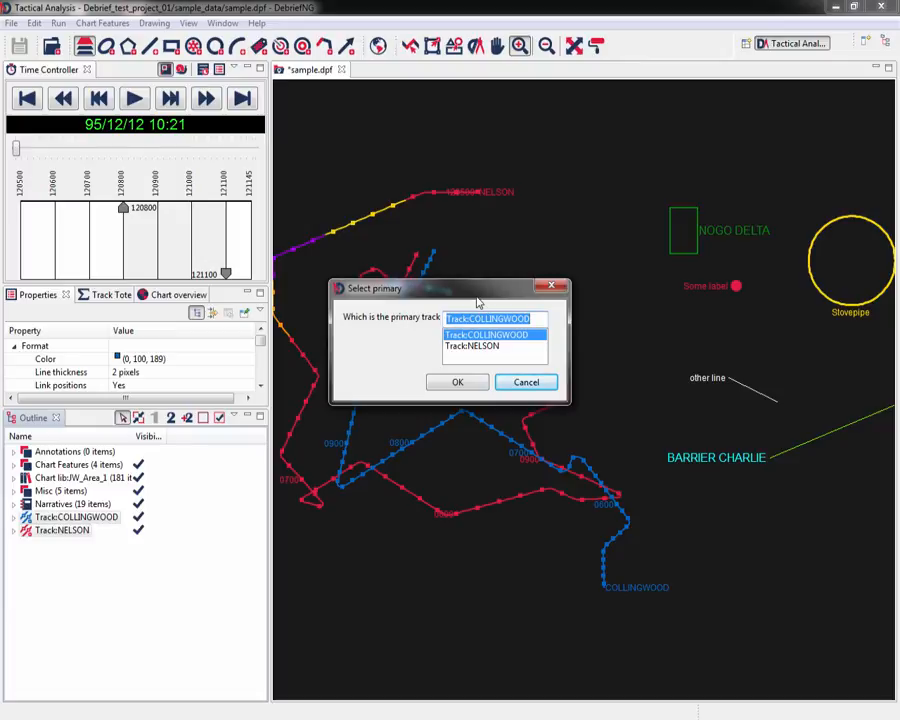
left_click(458, 383)
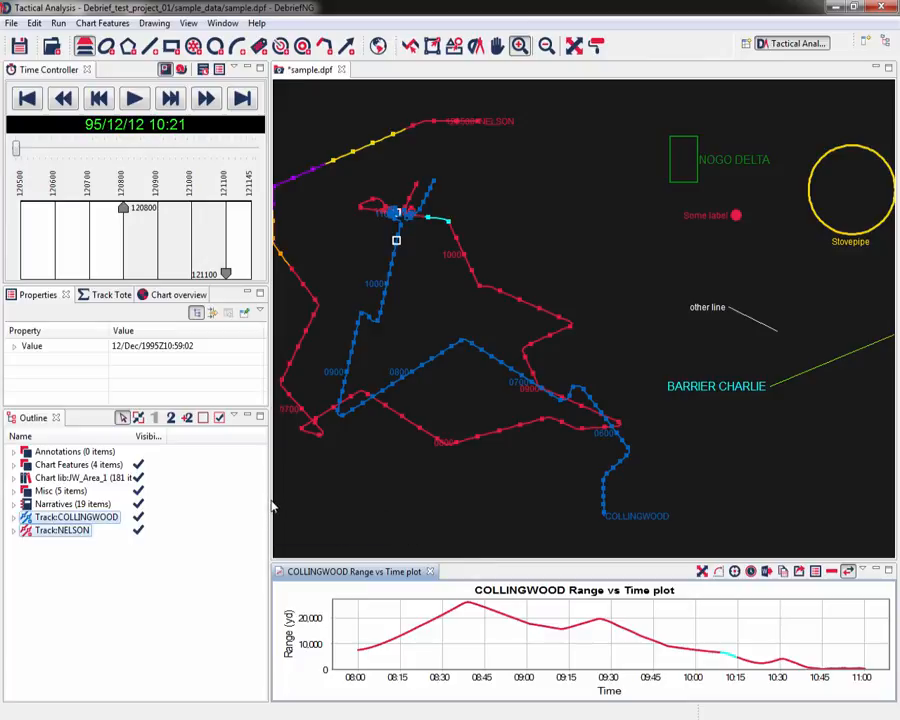
Step: Enlarge the range plot's pane and read the range at the start of the curve, at 08:00
left_click_drag(272, 507, 207, 486)
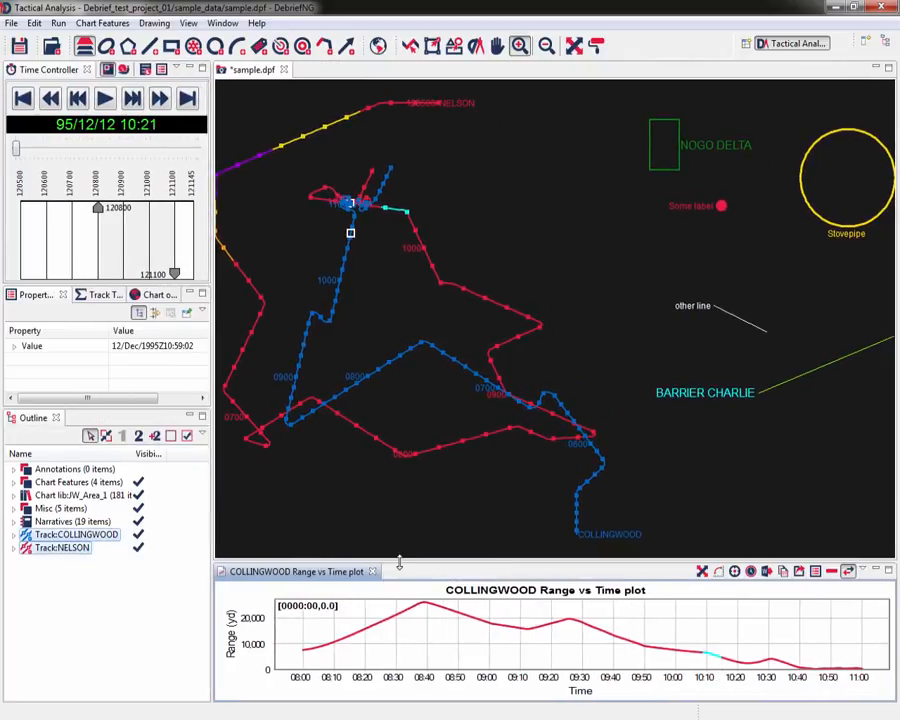
left_click_drag(399, 563, 394, 414)
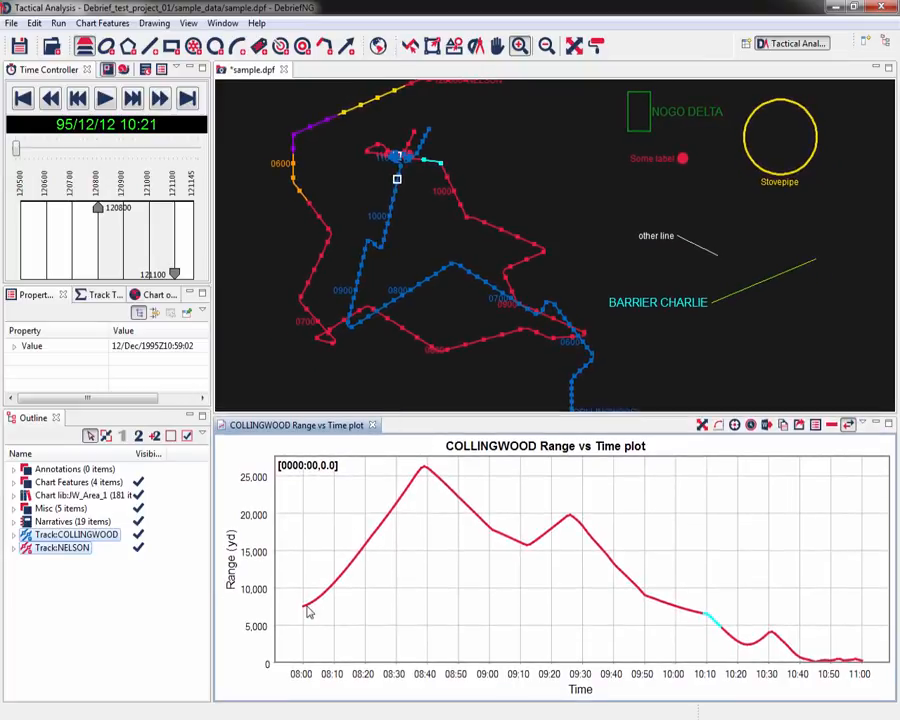
mouse_move(302, 607)
left_click_drag(286, 578, 332, 634)
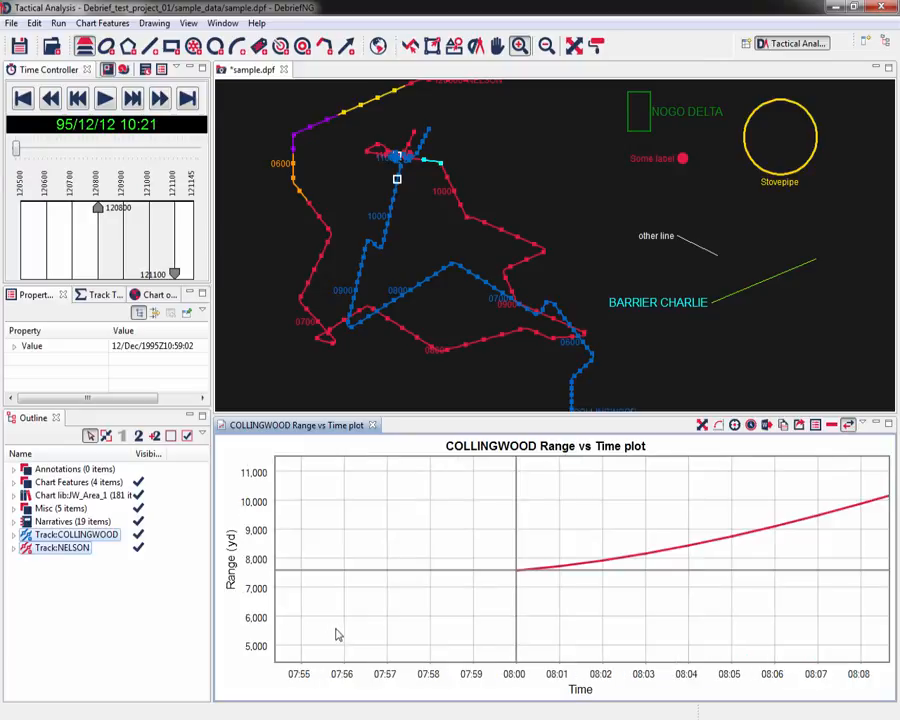
left_click_drag(500, 558, 535, 591)
left_click_drag(530, 500, 581, 548)
left_click_drag(432, 516, 500, 606)
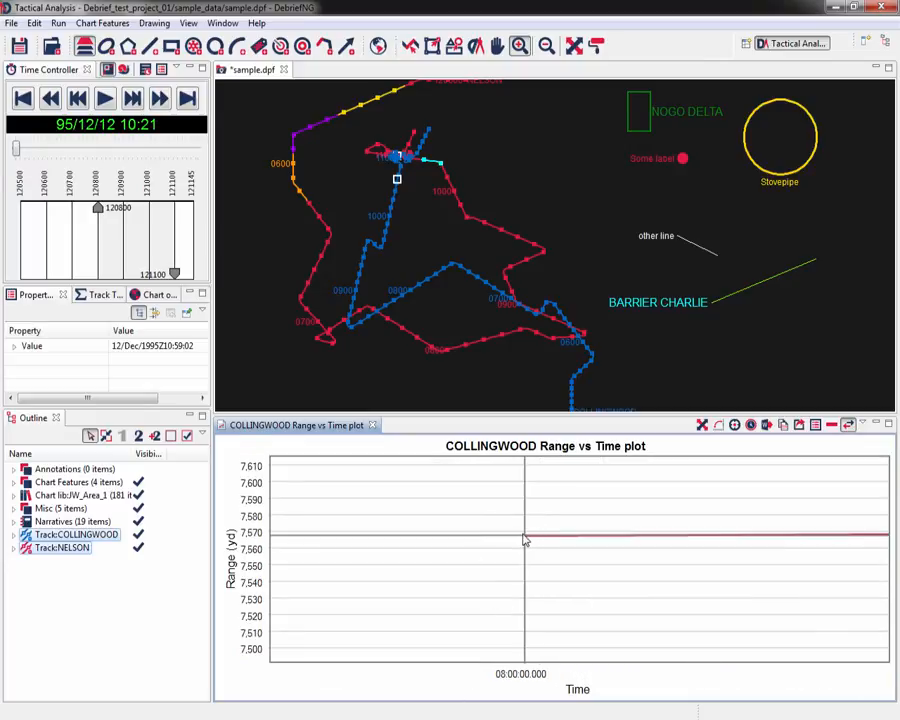
mouse_move(527, 542)
Step: Read the range at the end of the range curve, at 11:00
left_click_drag(691, 621, 587, 506)
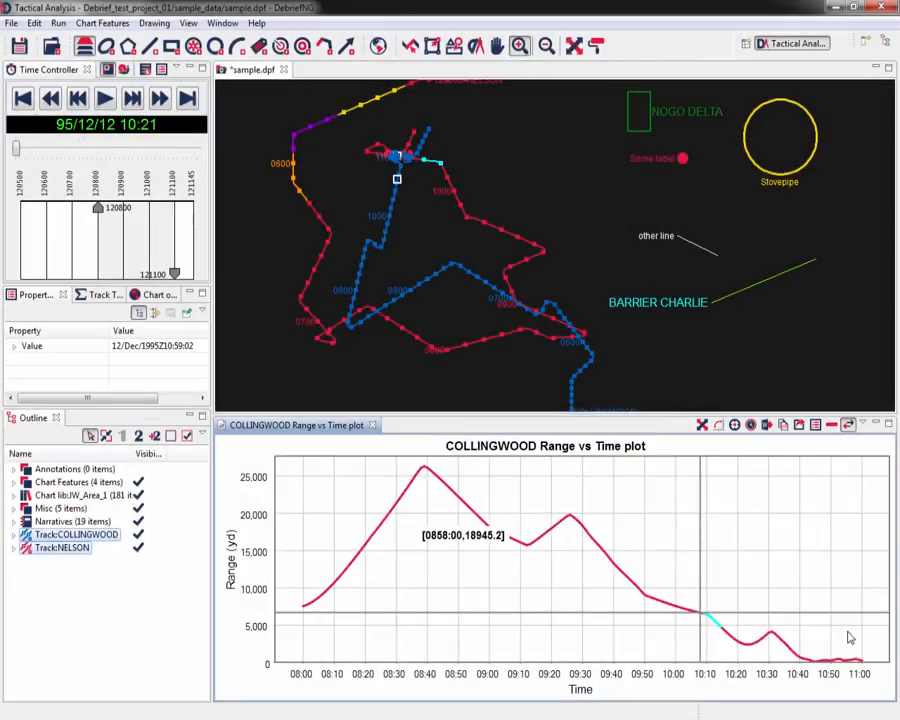
left_click_drag(846, 637, 872, 662)
left_click_drag(550, 626, 597, 656)
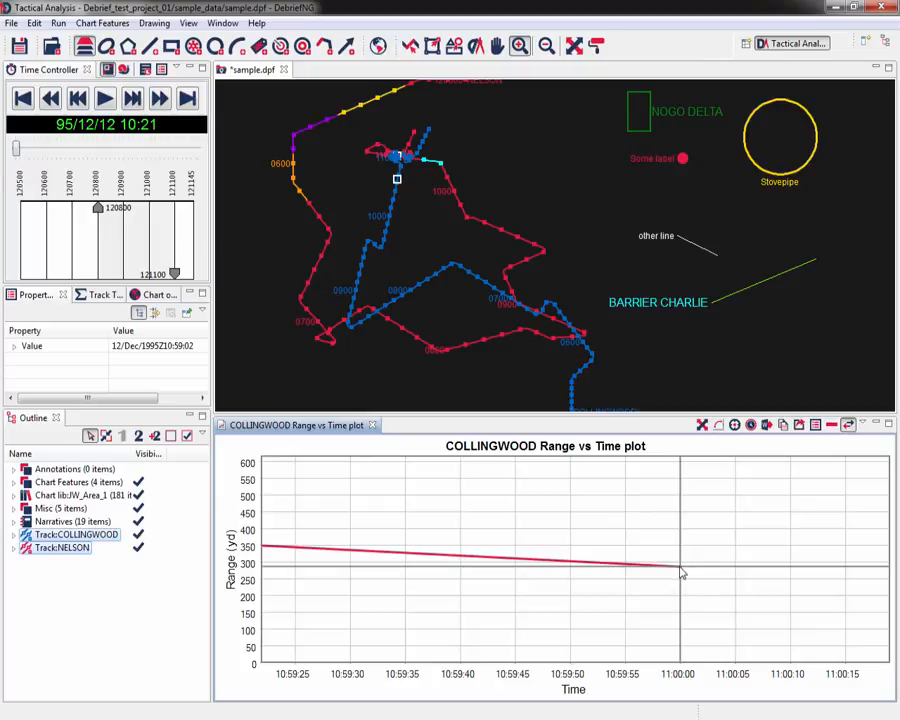
mouse_move(682, 573)
Step: Set the current time to 11:00 and measure the range between the two vessels' marked positions on the chart
left_click_drag(15, 148, 104, 150)
left_click_drag(158, 149, 178, 149)
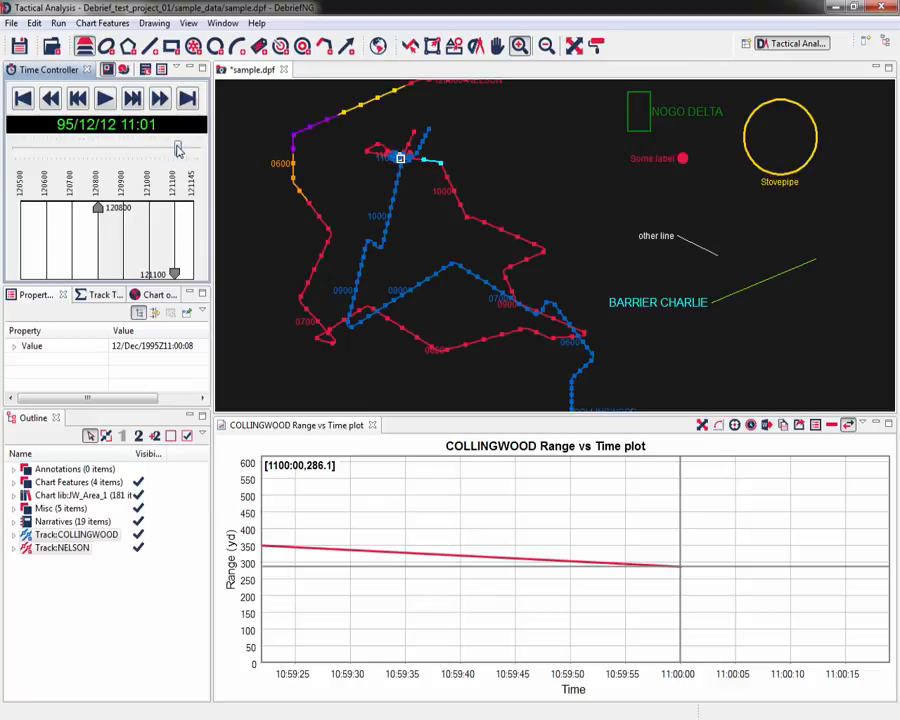
left_click_drag(378, 133, 426, 184)
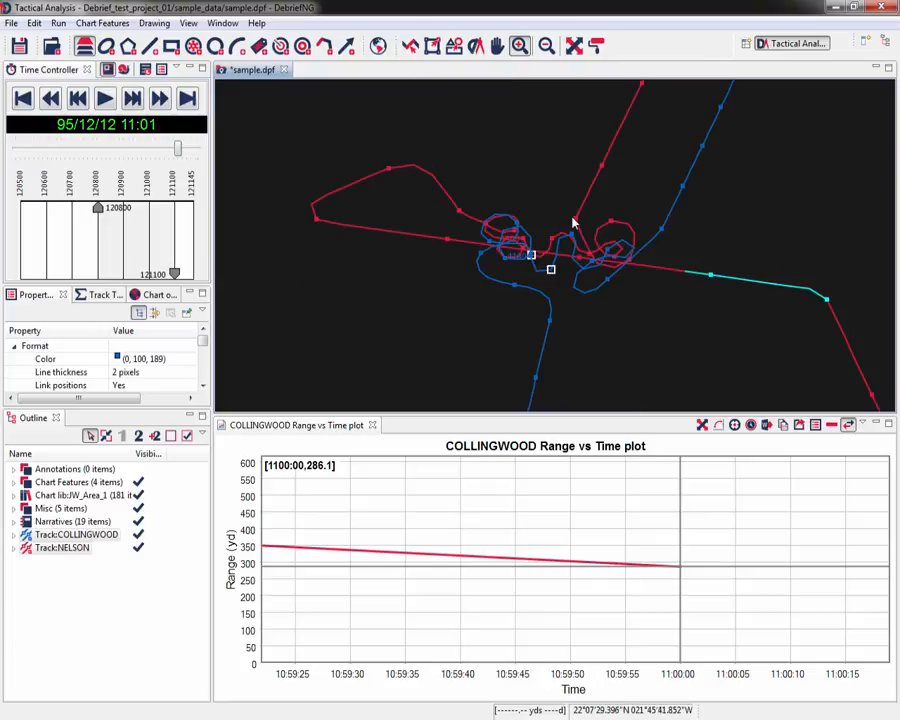
left_click_drag(517, 219, 575, 298)
left_click_drag(462, 191, 626, 317)
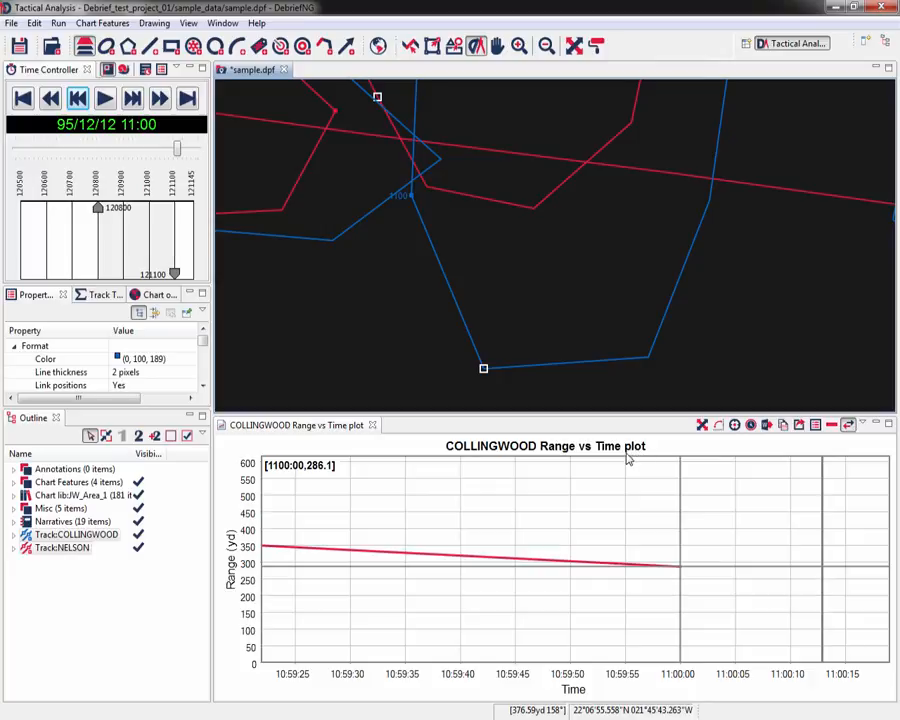
Step: Change the range plot's title text to "Collingwood v Nelson - Calculated Range" in its properties
left_click(815, 426)
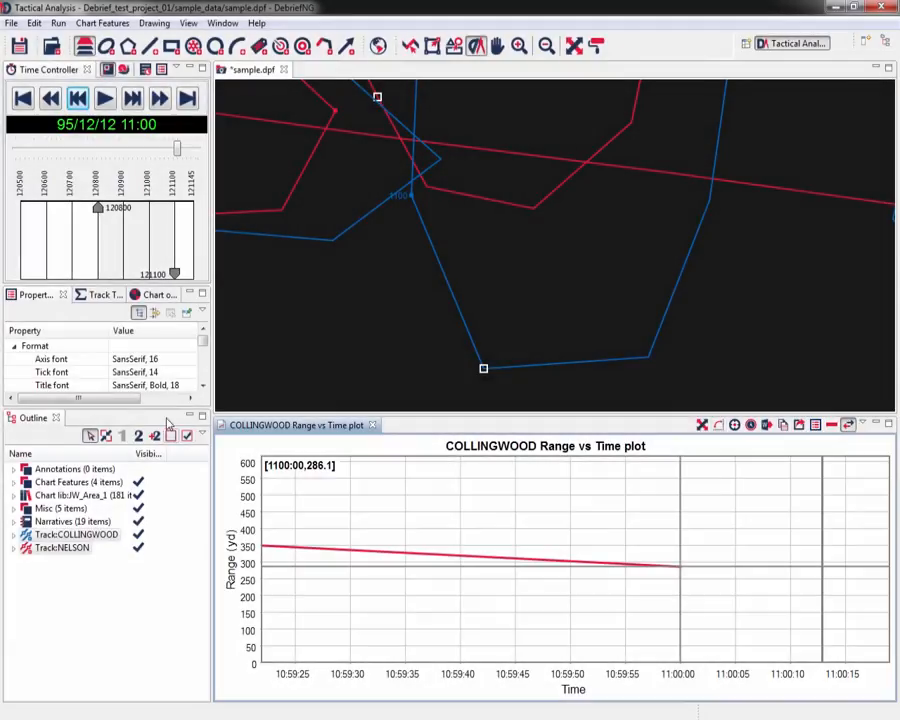
left_click_drag(167, 412, 155, 592)
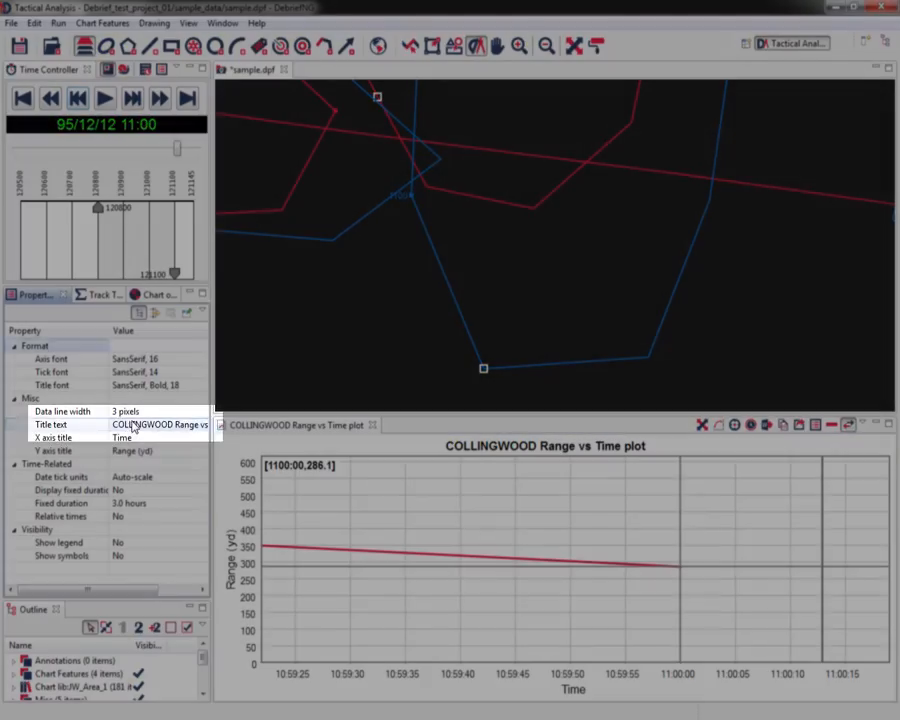
left_click(128, 428)
left_click_drag(172, 424, 118, 424)
type("ollingwo")
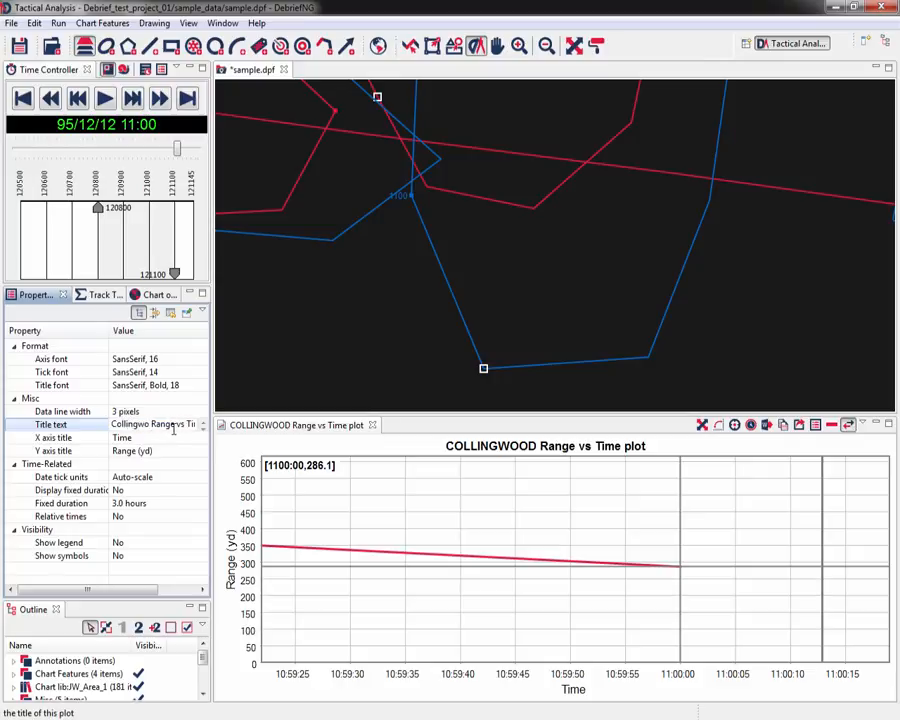
type("od ve")
key("BackSpace")
type("Nelson - Calculated")
key("ctrl+Right")
key("ctrl+Right")
key("ctrl+Right")
key("ctrl+shift+Right")
key("Delete")
key("BackSpace")
key("BackSpace")
key("BackSpace")
left_click(16, 478)
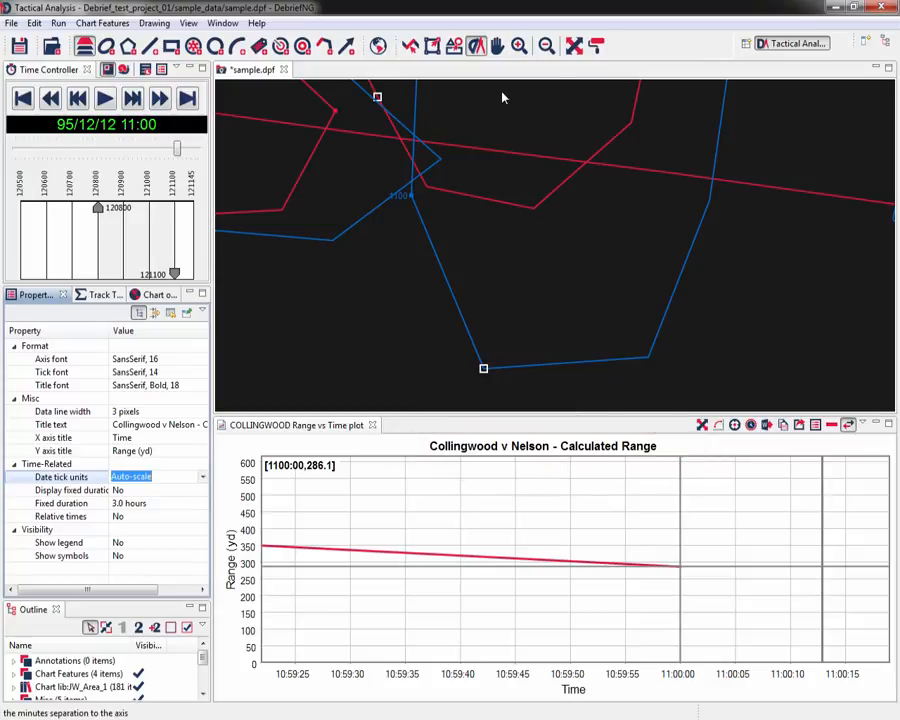
Step: Enlarge the chart's pane and measure the range and bearing from NOGO DELTA's lower-left corner to the start of "other line"
mouse_move(503, 97)
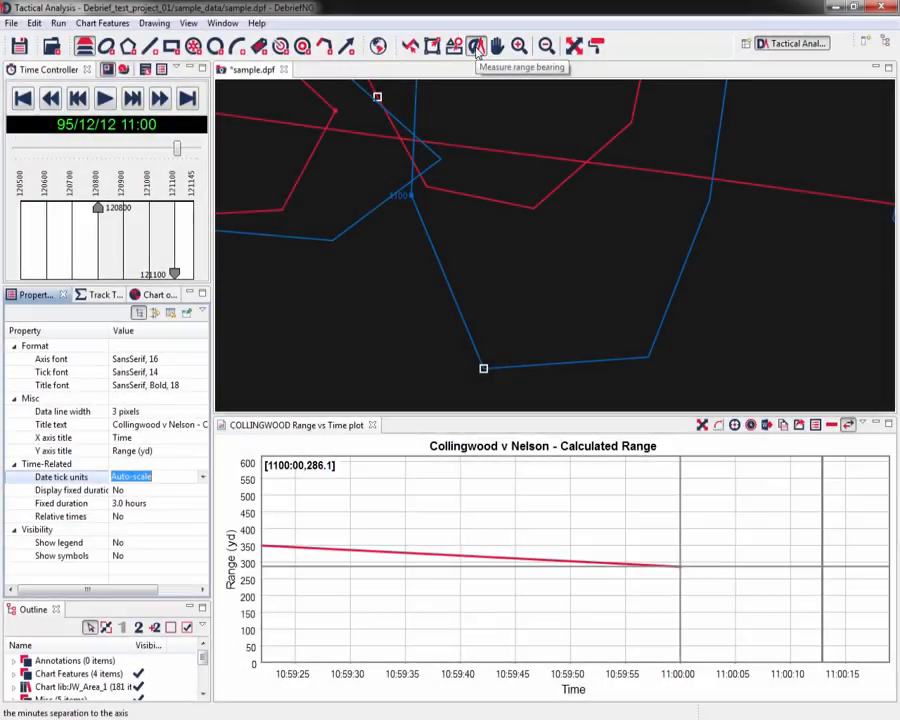
left_click(477, 52)
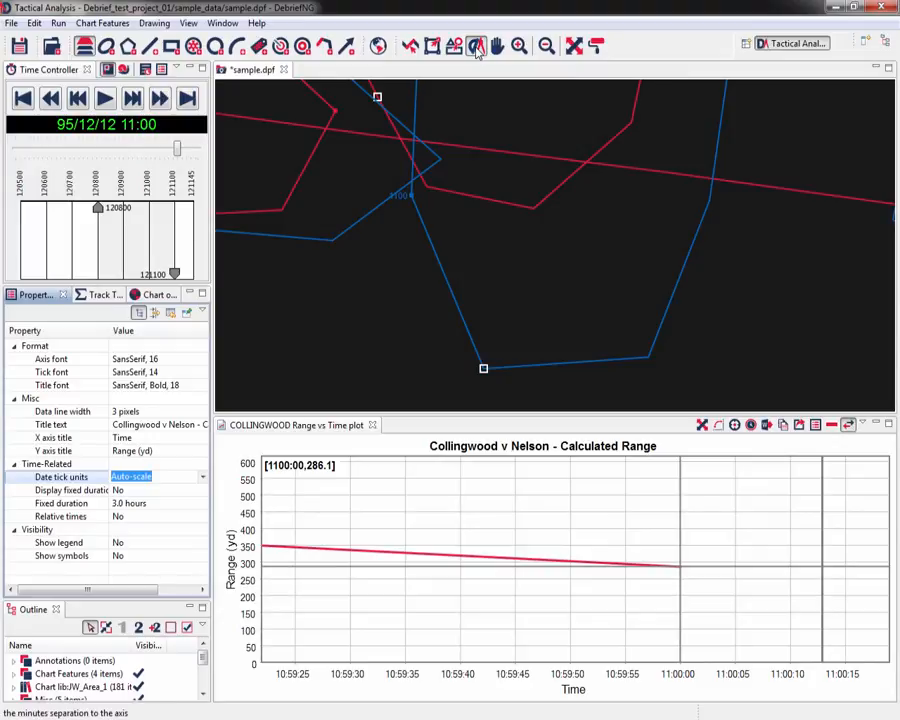
left_click(573, 46)
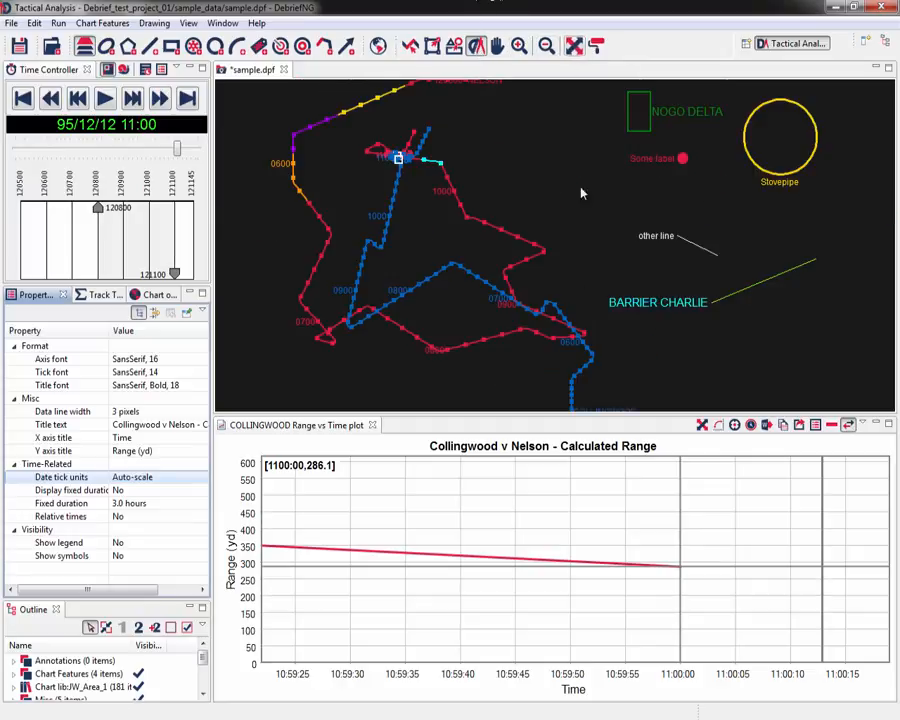
left_click(441, 414)
left_click_drag(443, 422, 441, 560)
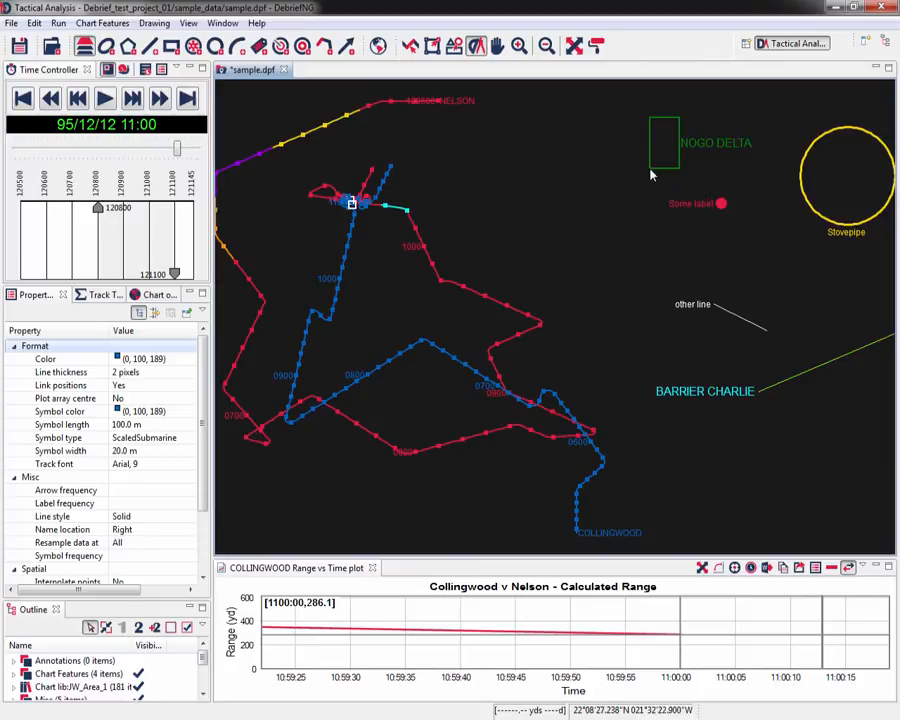
left_click_drag(650, 170, 716, 308)
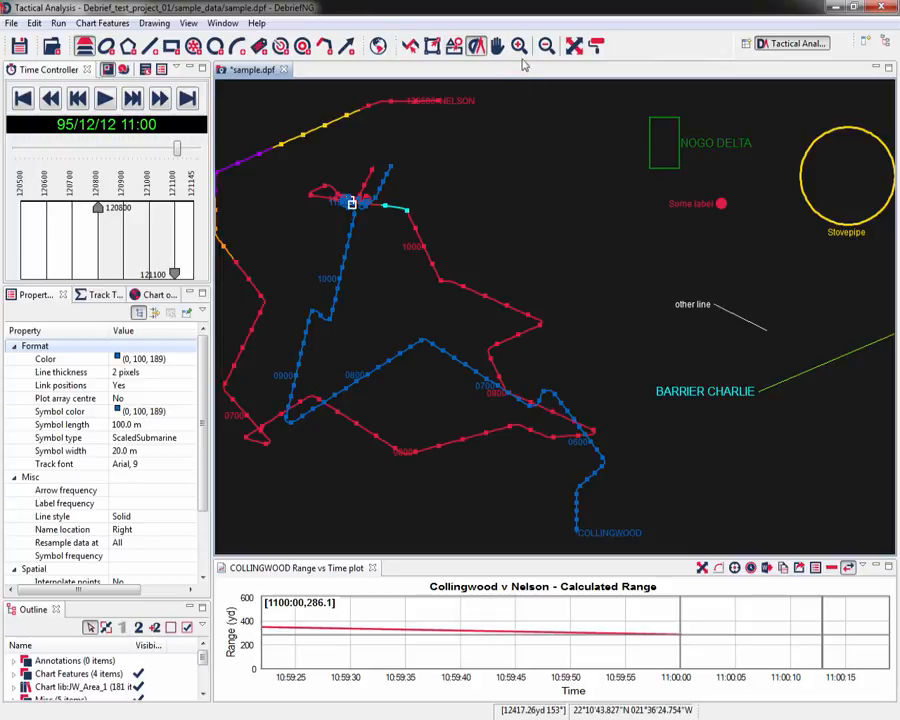
Step: Repeat the range and bearing measurement from NOGO DELTA's lower-left corner to the start of "other line" at a closer scale
left_click(519, 45)
left_click_drag(623, 131, 730, 318)
left_click(477, 46)
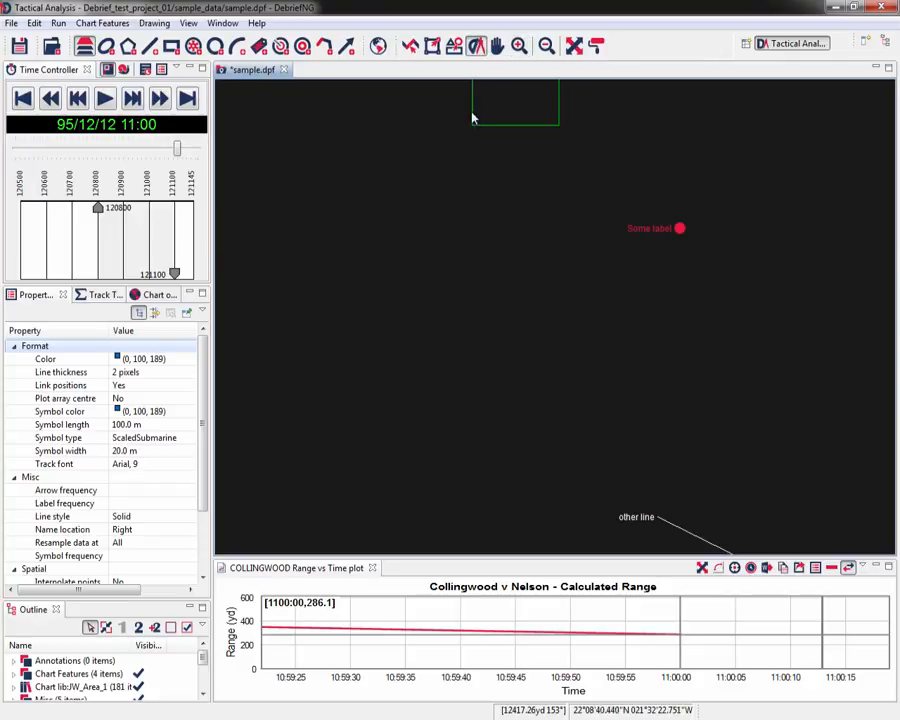
left_click_drag(474, 130, 658, 521)
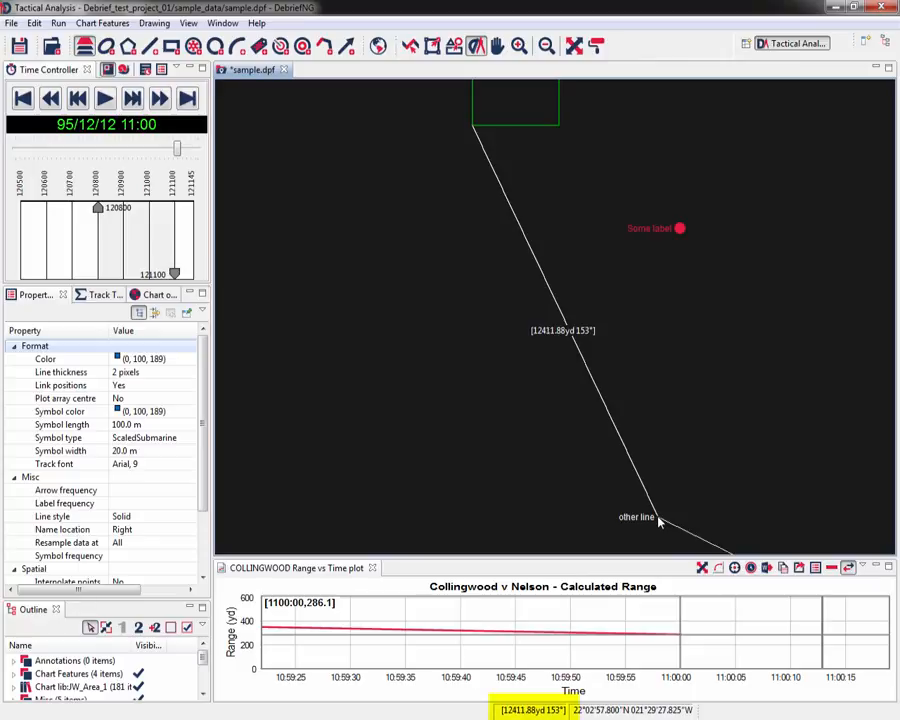
left_click_drag(658, 521, 658, 521)
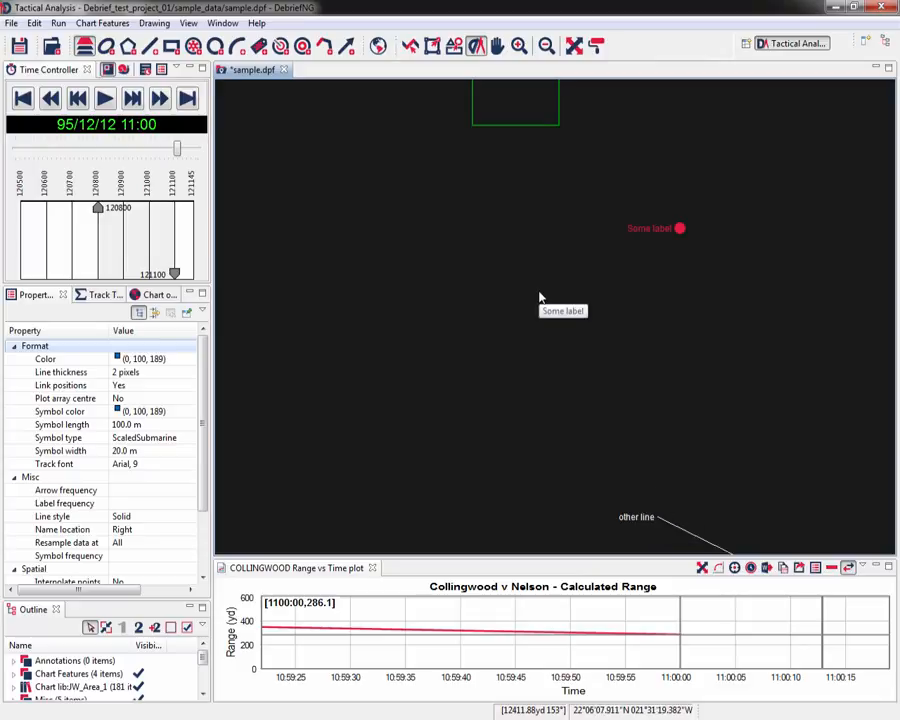
left_click_drag(473, 126, 660, 523)
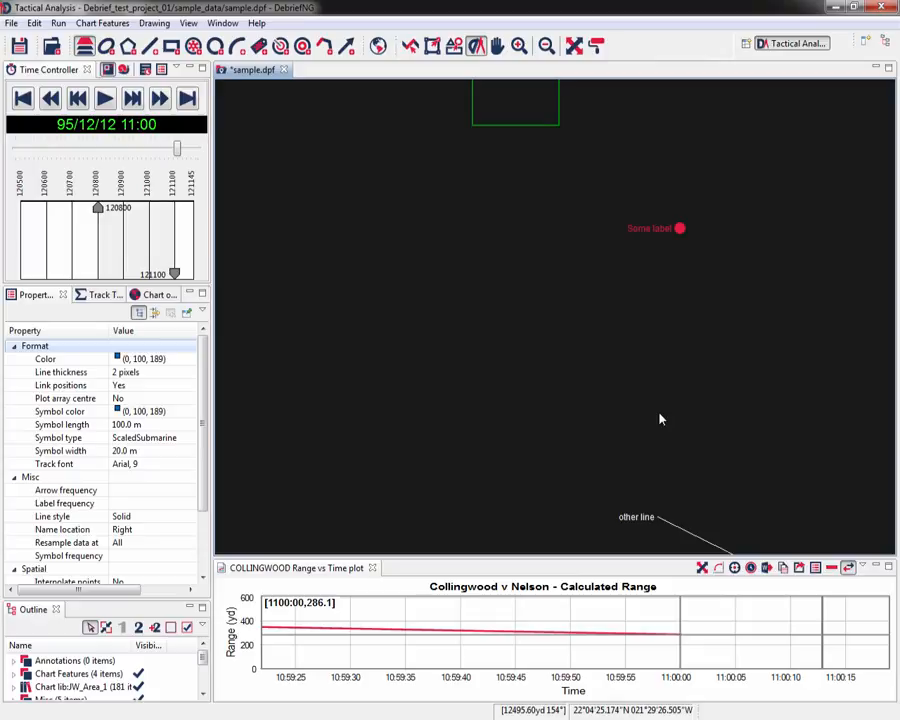
Step: Add a new label to the Misc layer, placing it near where the COLLINGWOOD and NELSON tracks converge
left_click(573, 46)
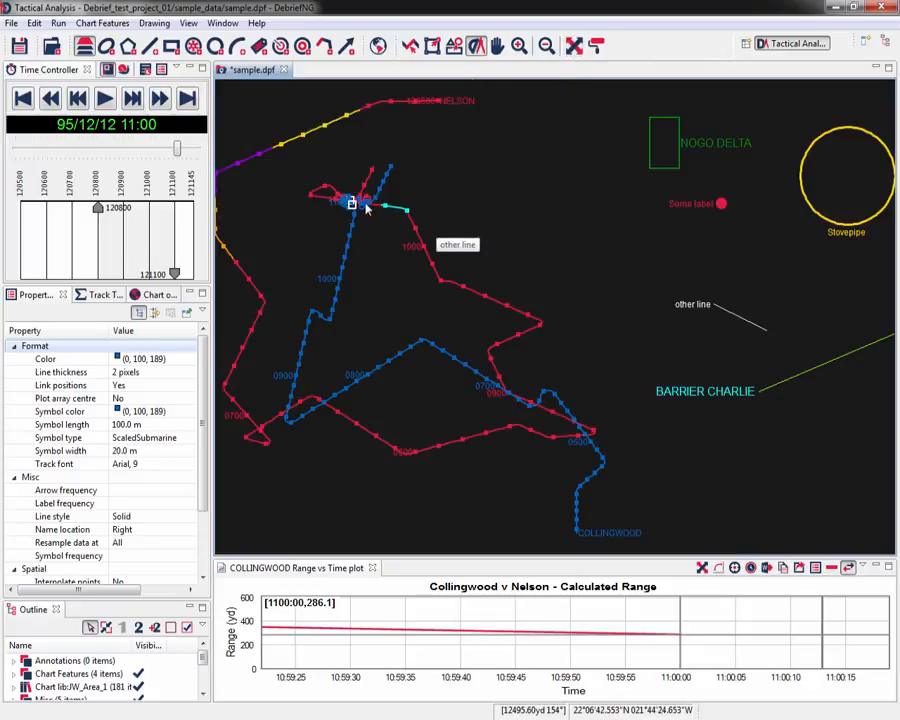
left_click(519, 46)
left_click_drag(329, 166, 417, 247)
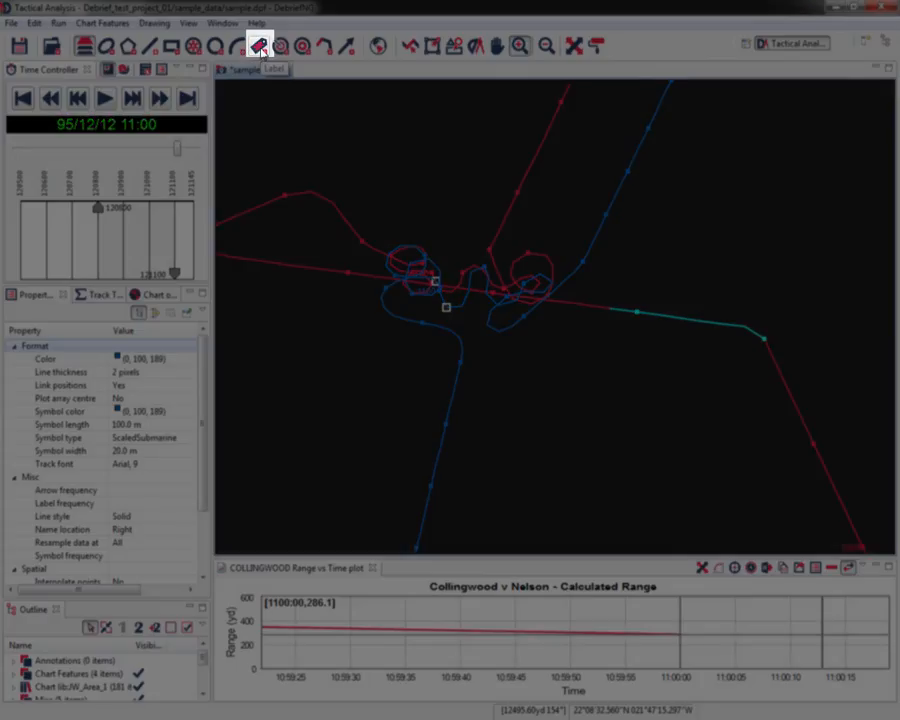
left_click(262, 50)
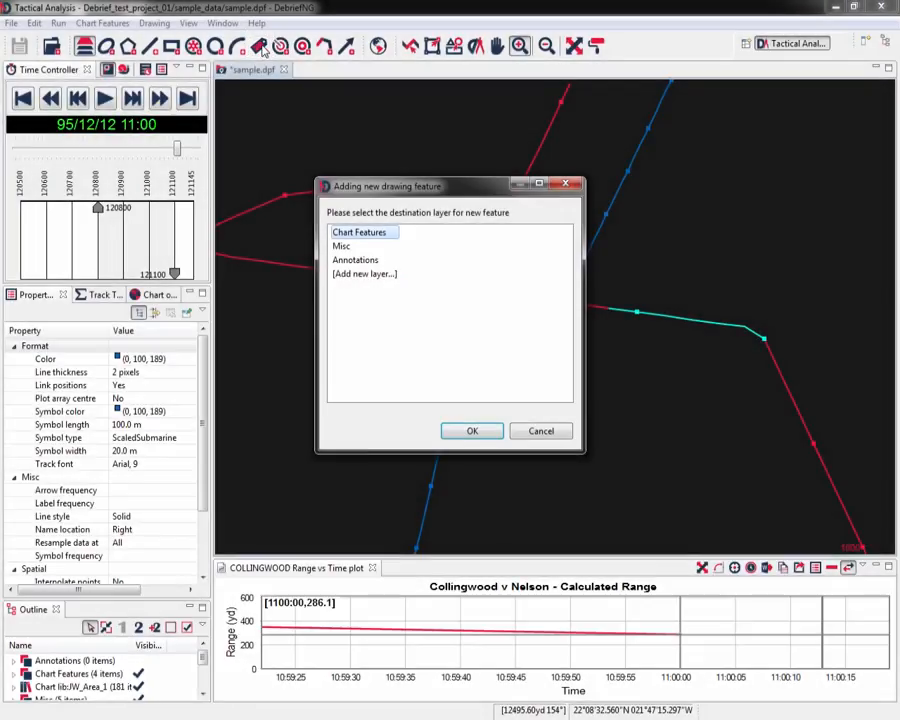
left_click(341, 246)
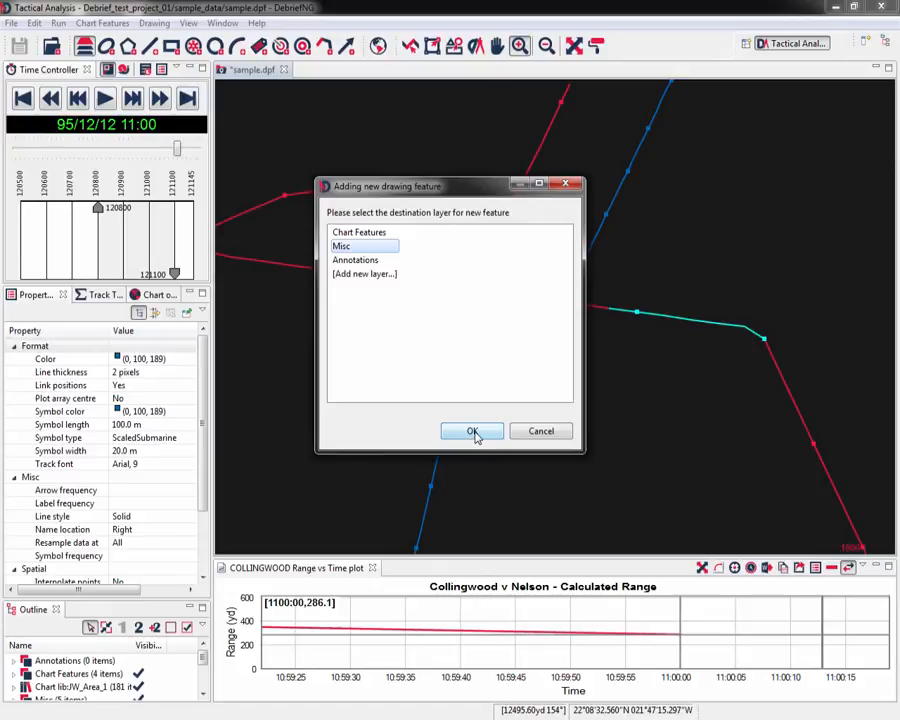
left_click(473, 432)
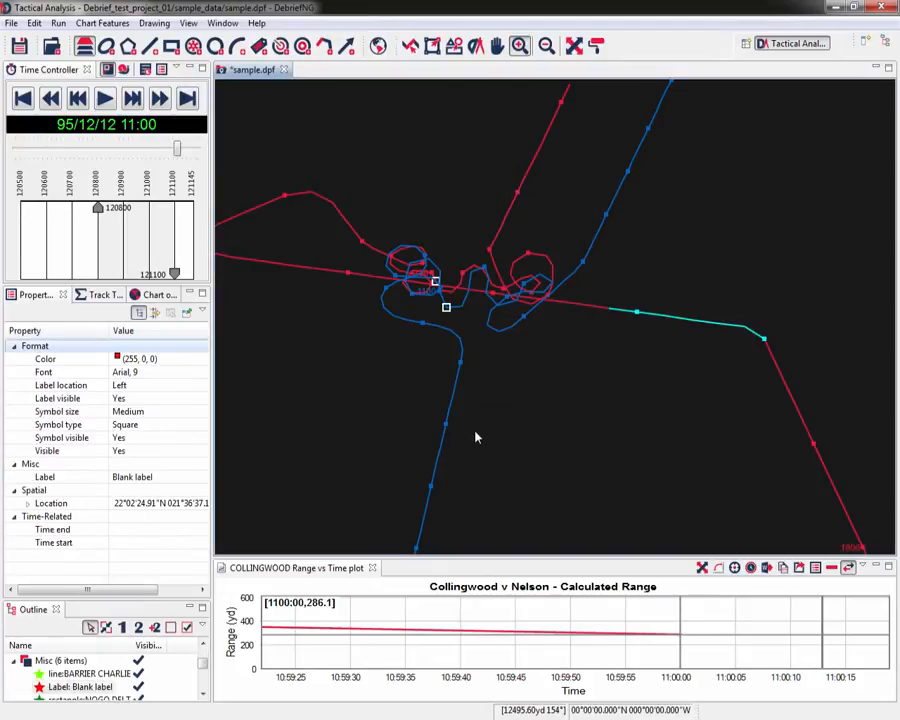
Step: Enlarge the Outline pane, select the "Blank label" item and set its colour to pale yellow (255, 255, 128)
left_click_drag(152, 601, 152, 437)
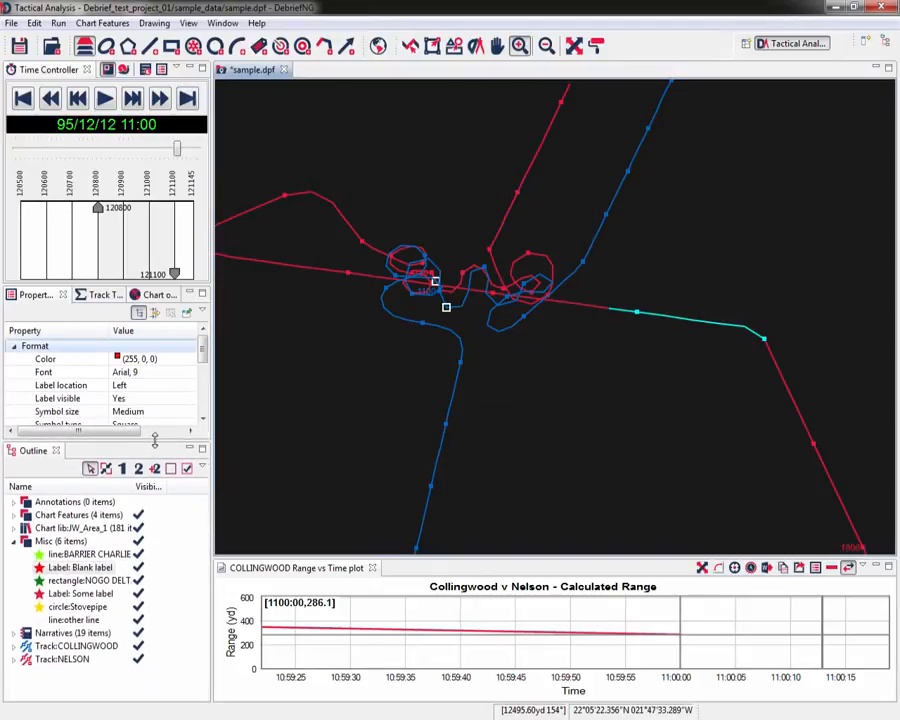
left_click(85, 568)
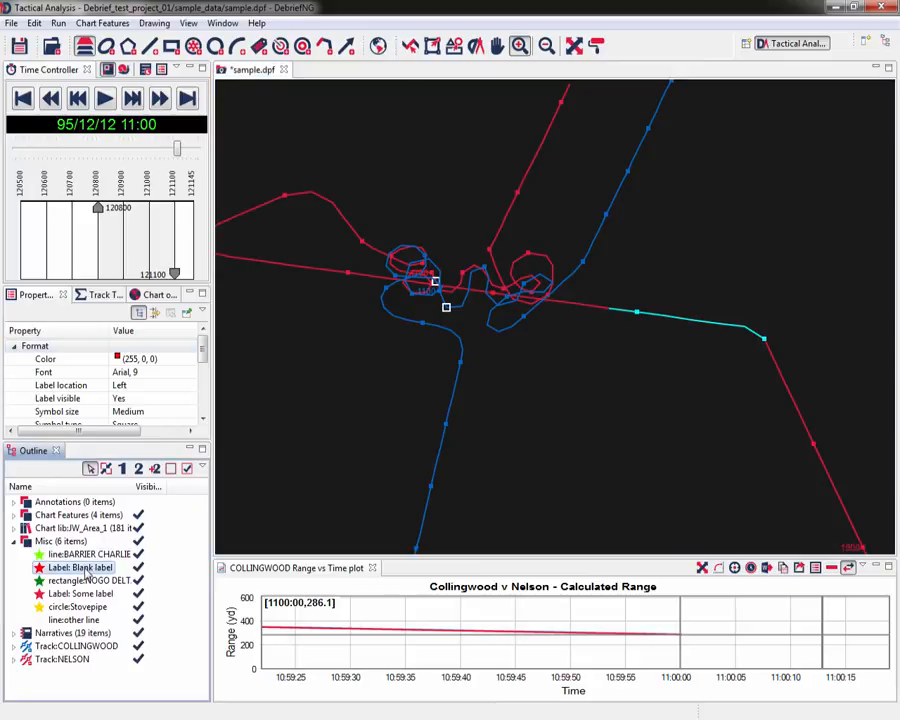
left_click(574, 47)
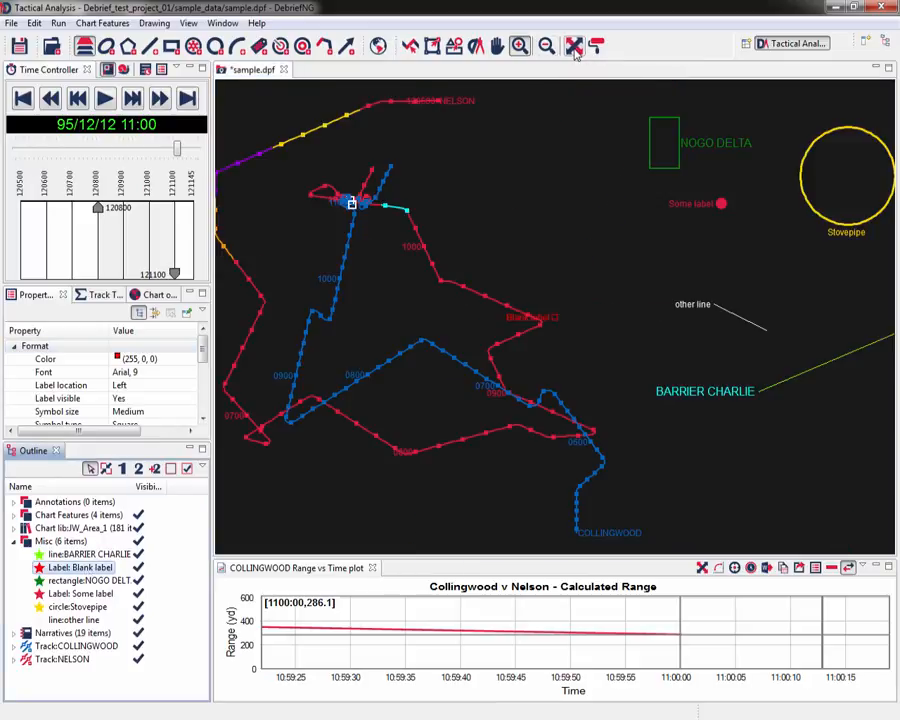
mouse_move(545, 330)
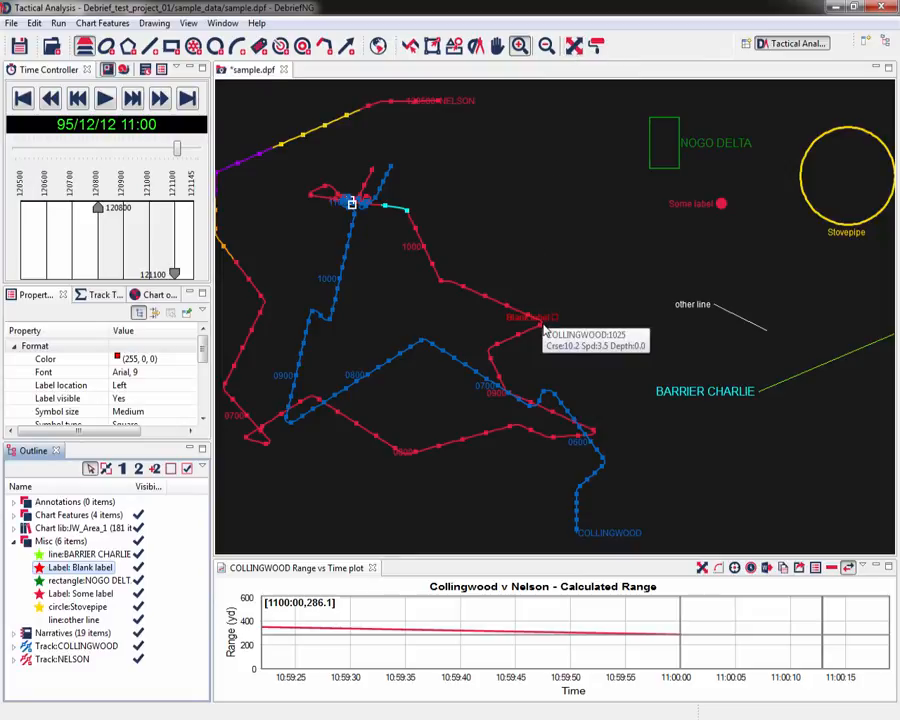
left_click(199, 360)
left_click(189, 359)
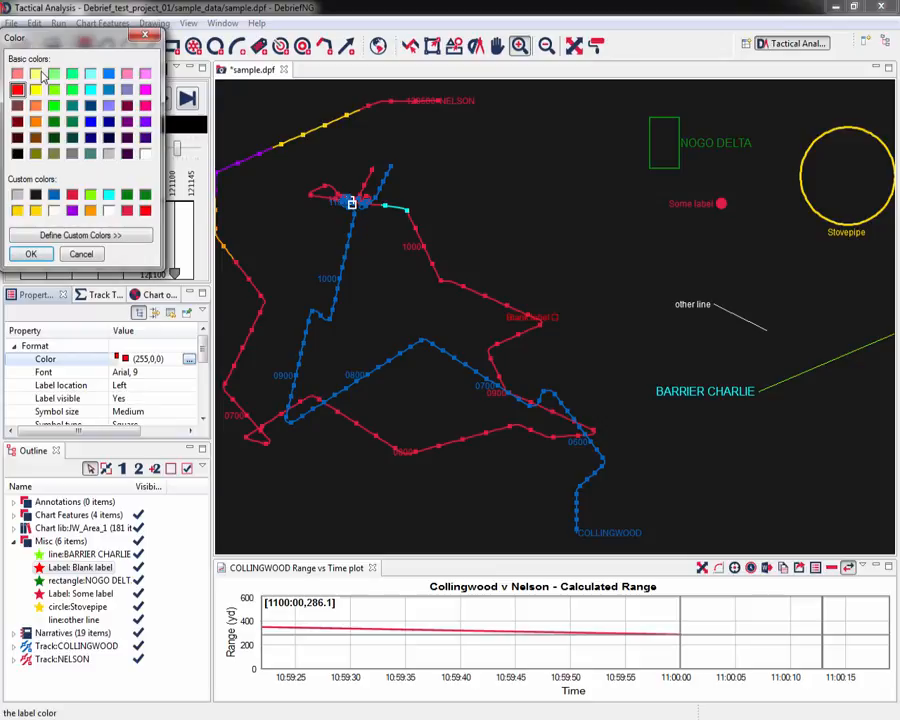
left_click(35, 74)
left_click(30, 253)
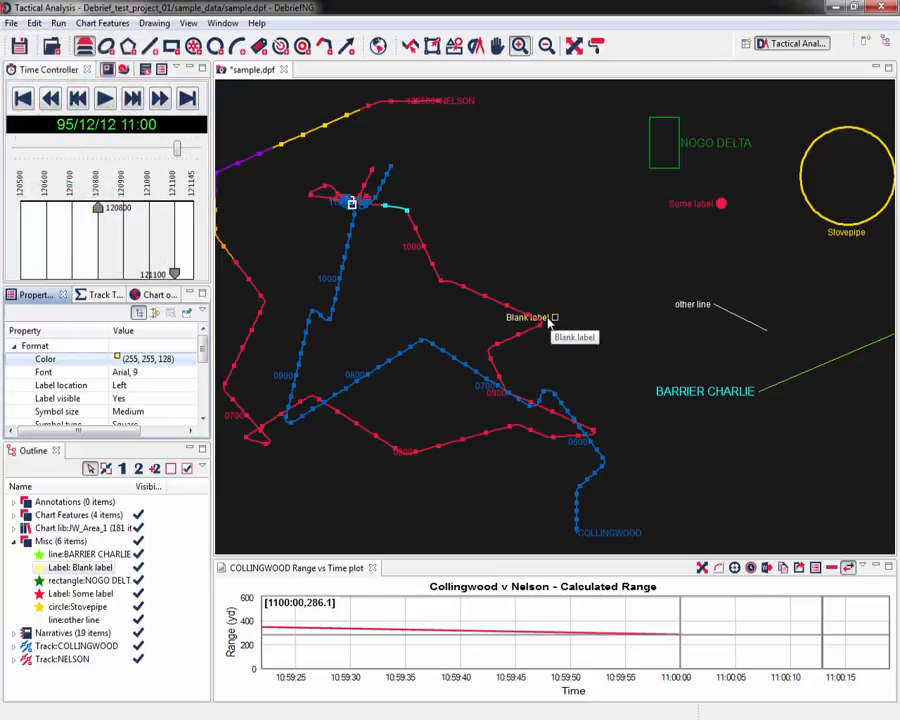
Step: Change the blank label's text to "Sensor 1" and set its symbol visibility to No
scroll(205, 362, "down", 1)
scroll(205, 362, "down", 5)
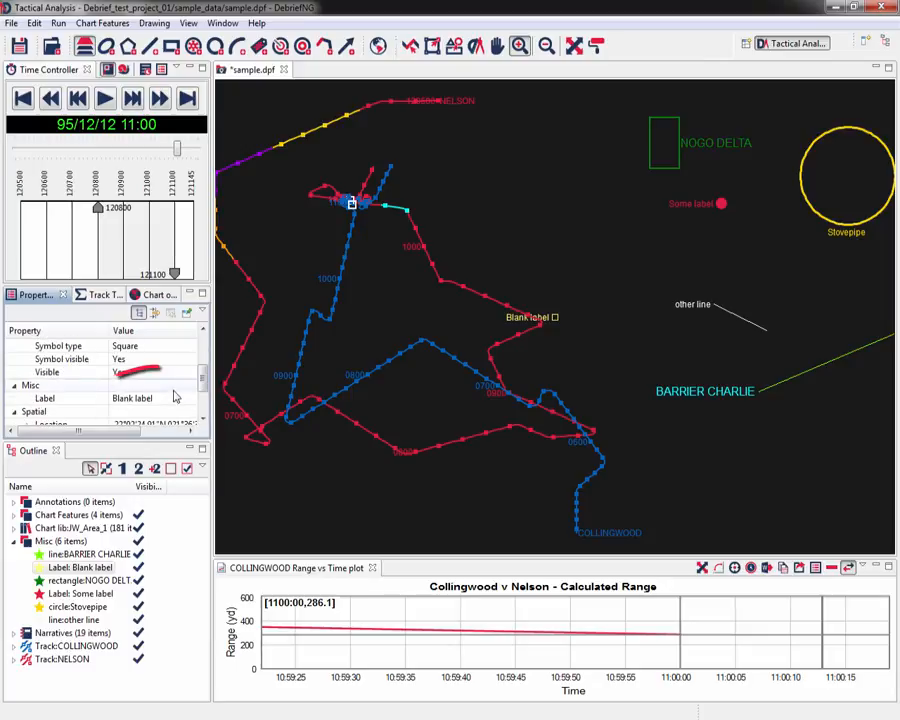
left_click(155, 400)
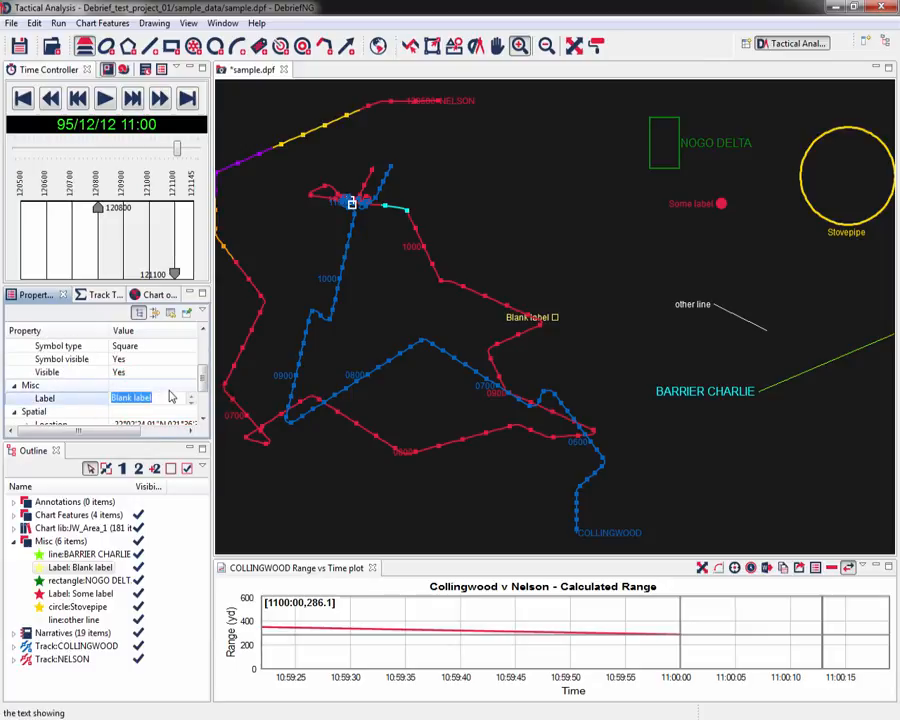
type("Sensor 1")
left_click(177, 359)
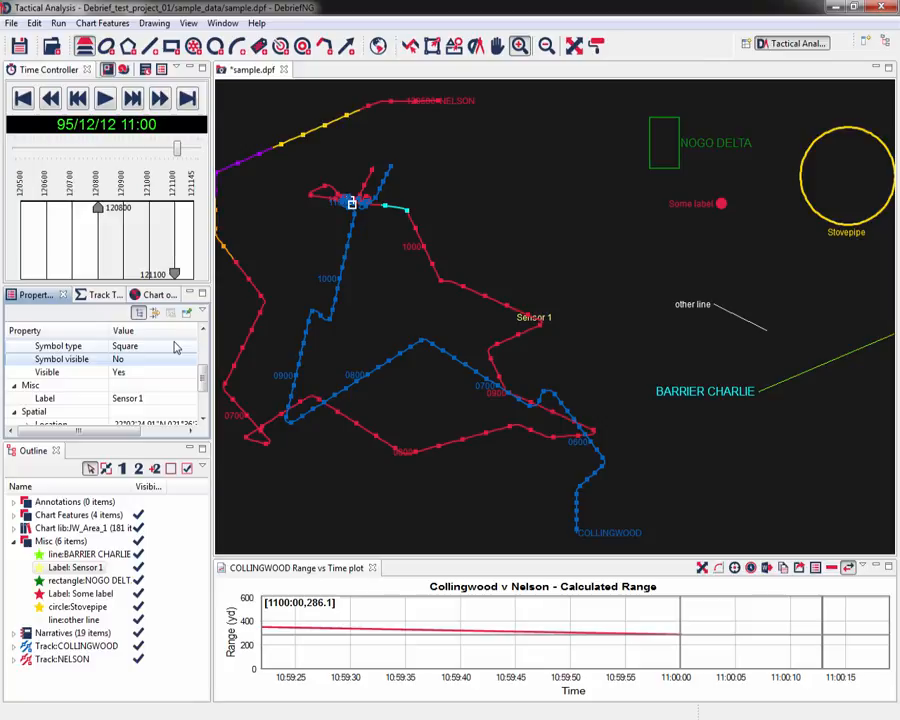
Step: Move the Sensor 1 label on the chart to just below and left of the tangle of tracks near 1100
key("alt+3")
left_click(453, 46)
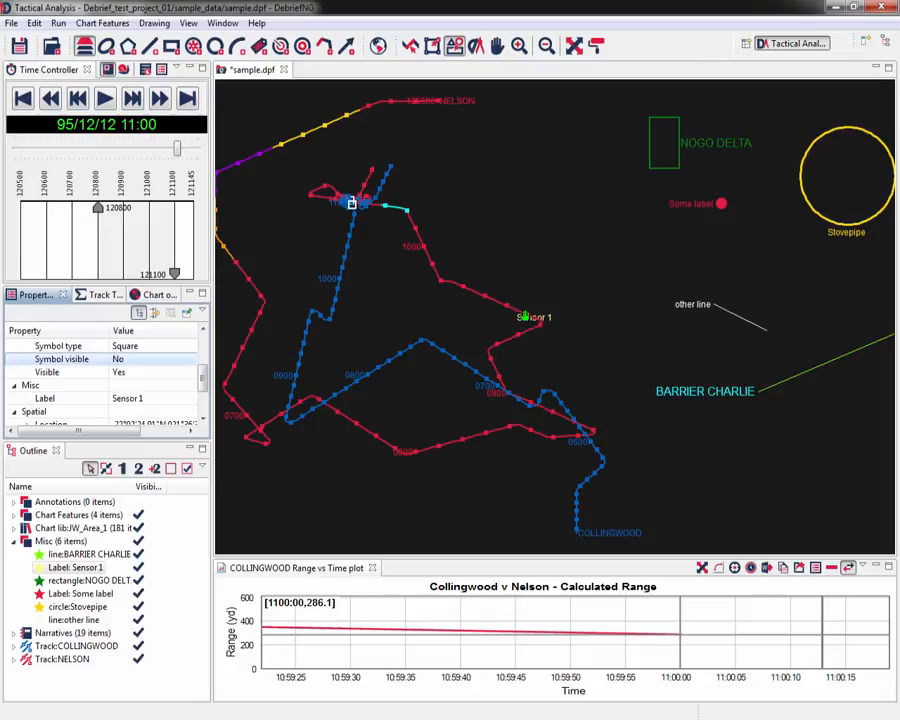
left_click_drag(524, 316, 371, 237)
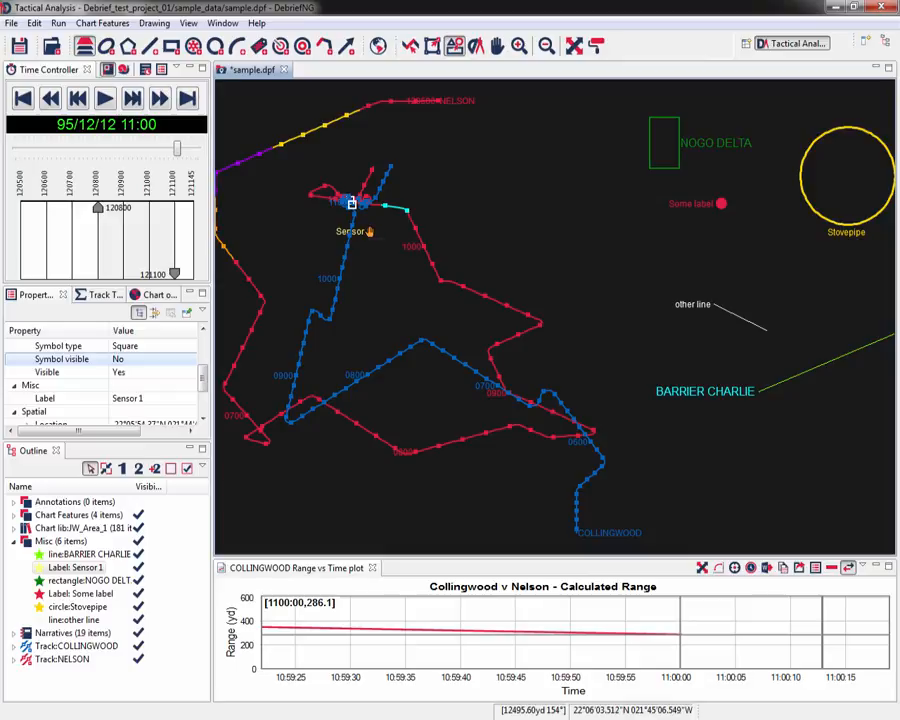
left_click_drag(371, 231, 338, 218)
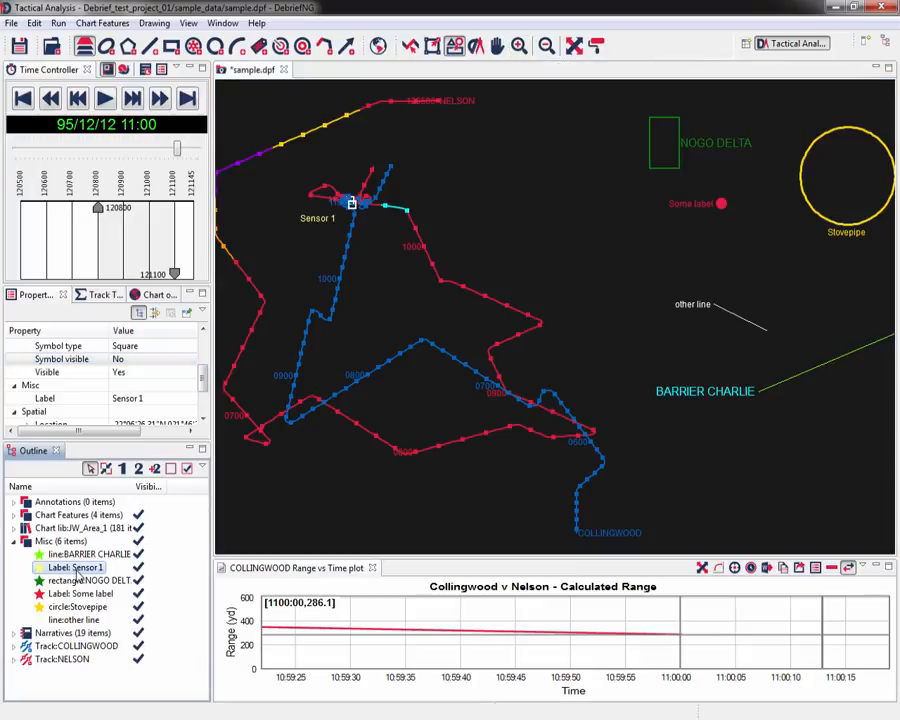
Step: Create a Range vs Time plot of the COLLINGWOOD and NELSON tracks with Sensor 1 as primary, and enlarge the plot's pane
left_click(76, 646, "ctrl")
left_click(72, 662, "ctrl")
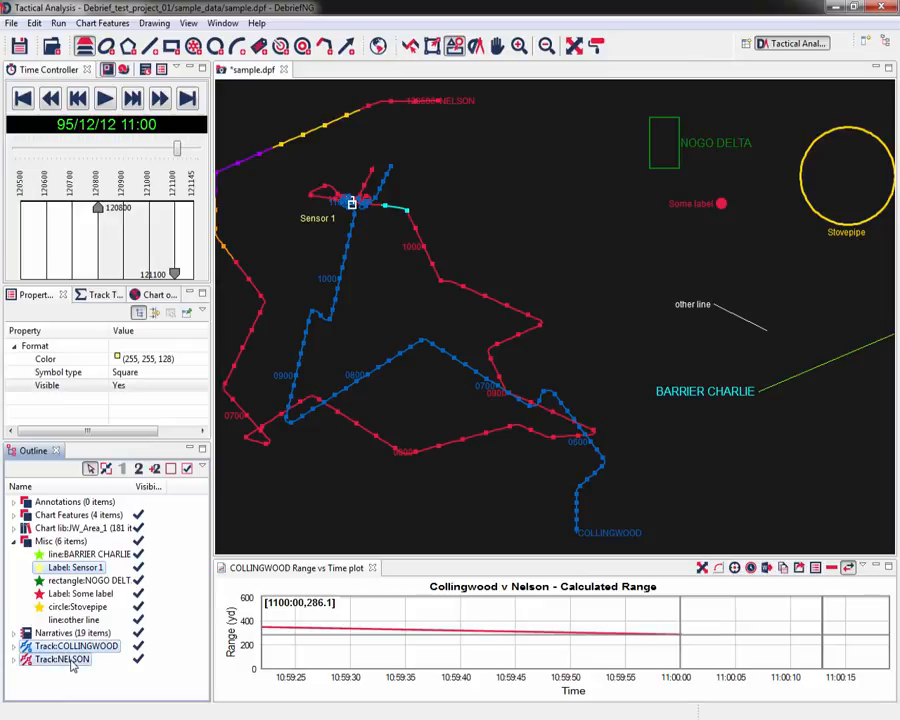
right_click(71, 664)
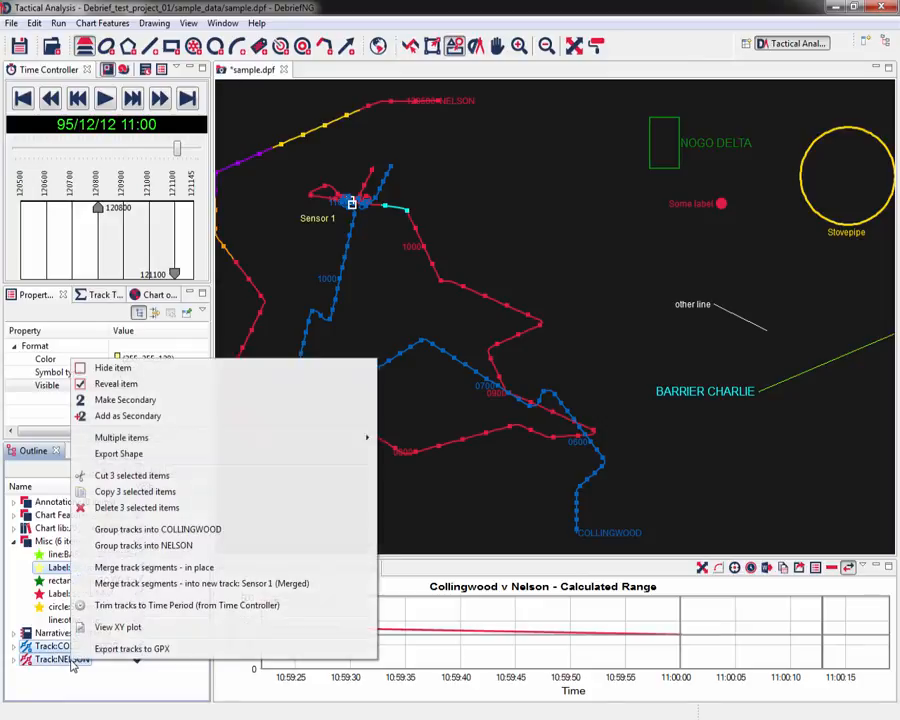
left_click(113, 628)
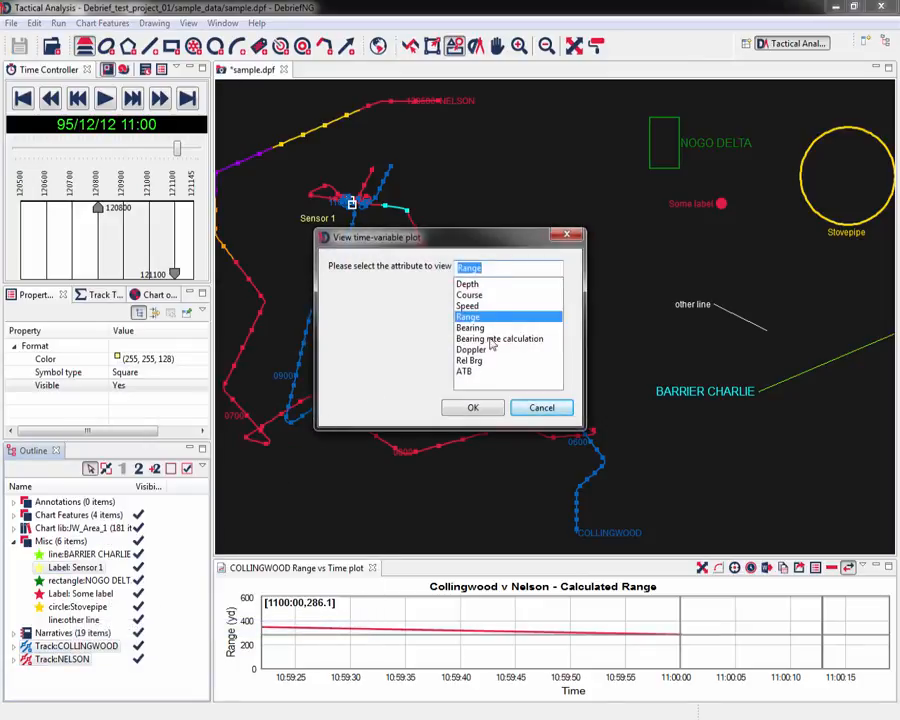
left_click(470, 407)
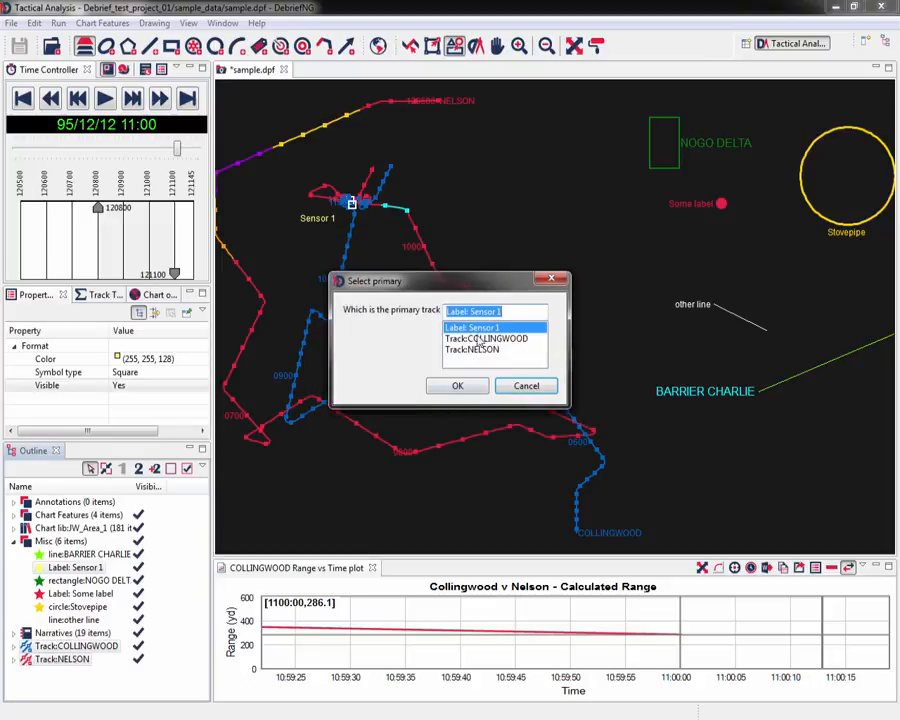
left_click(458, 387)
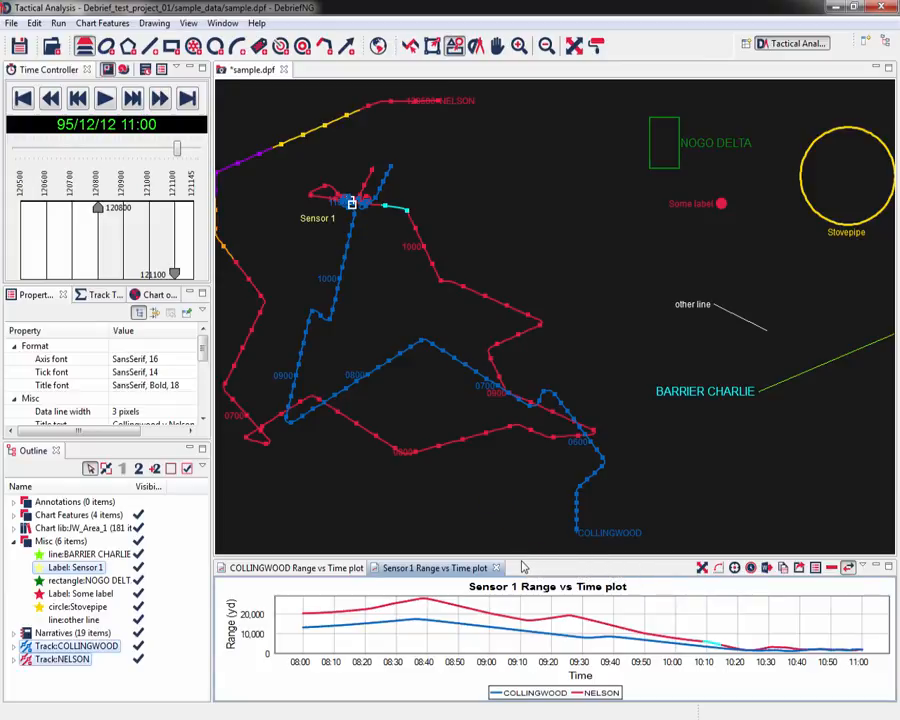
left_click_drag(521, 557, 515, 403)
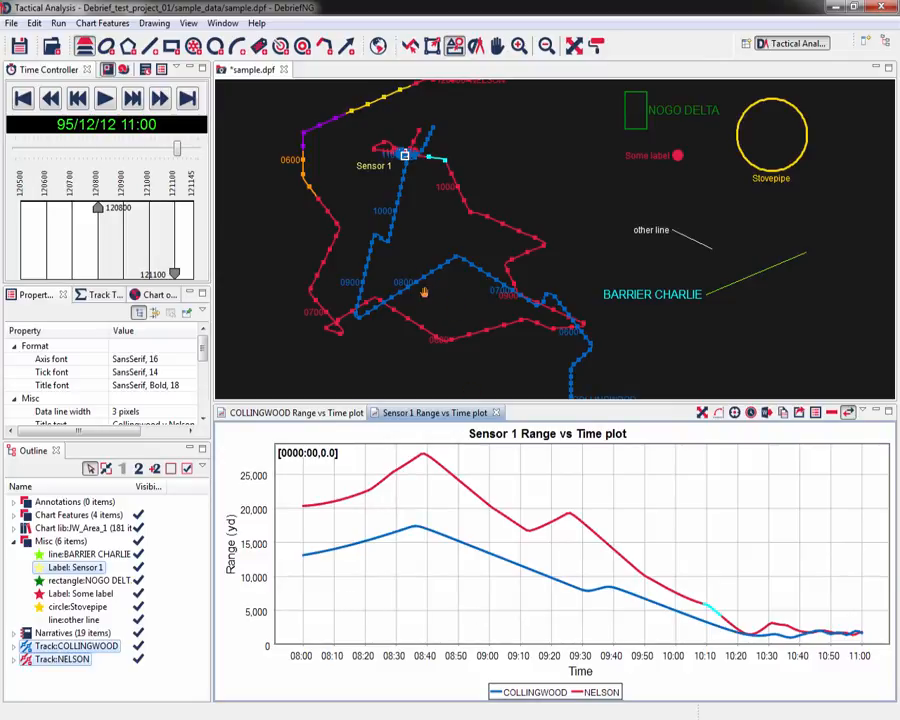
Step: Set the current time to 08:00 and measure the range and bearing from Sensor 1 to COLLINGWOOD's marked position on the chart
left_click_drag(177, 155, 98, 165)
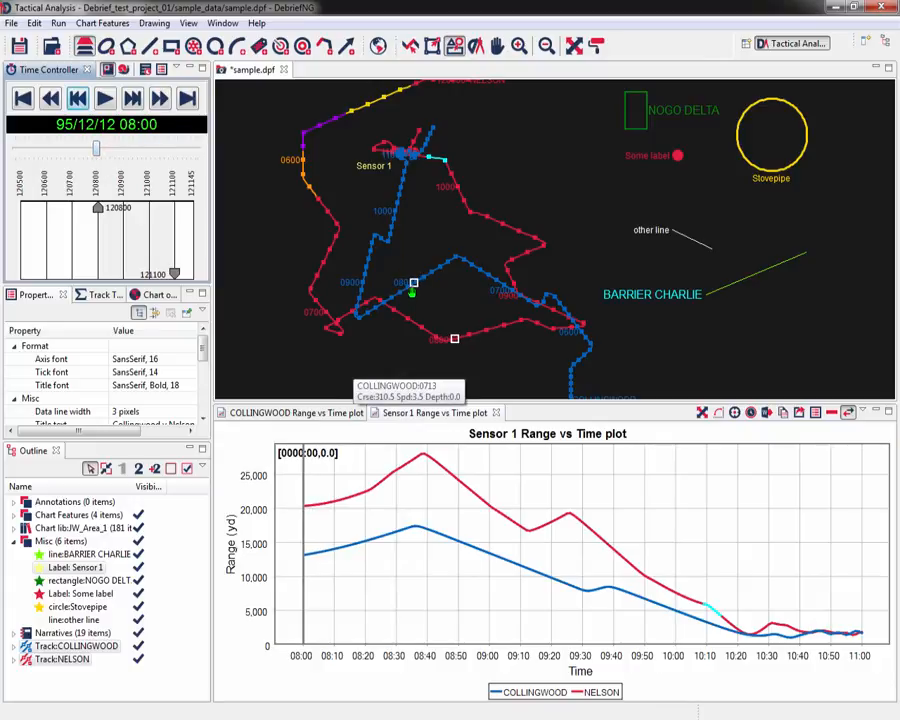
left_click(475, 45)
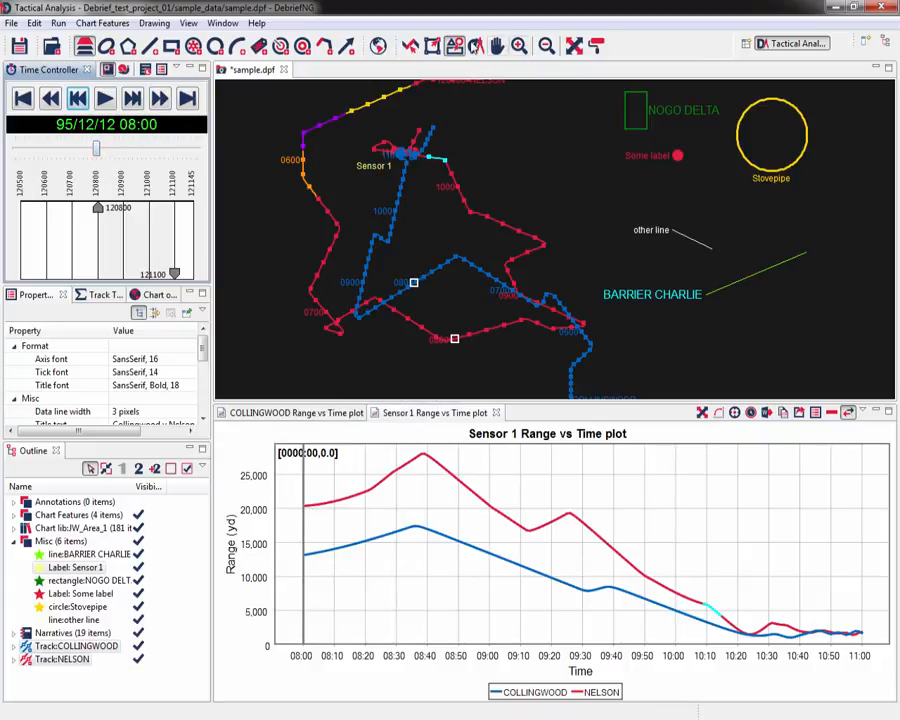
left_click_drag(388, 167, 415, 284)
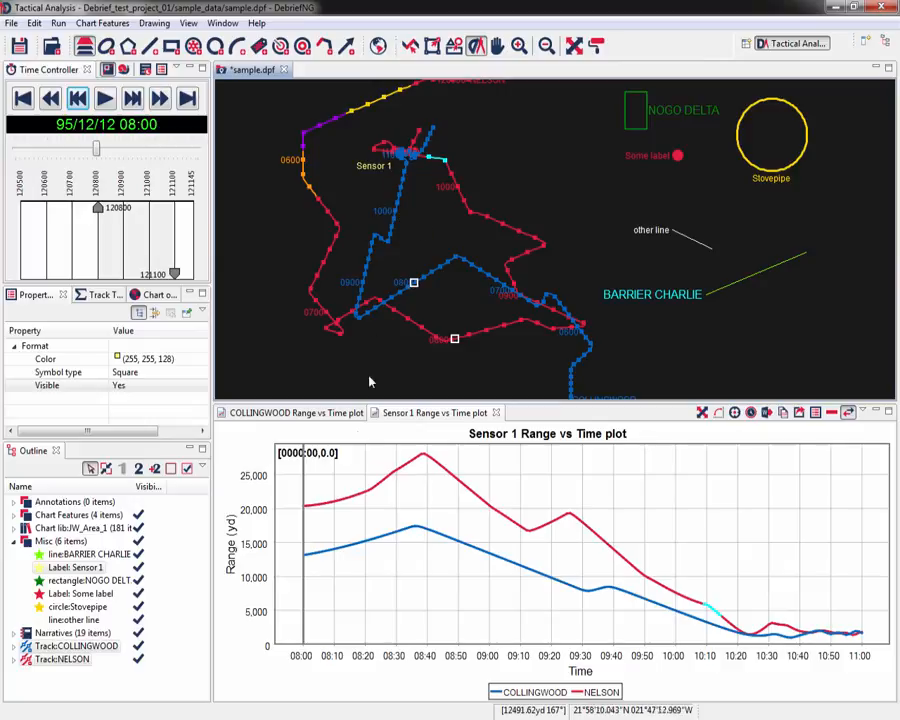
mouse_move(307, 562)
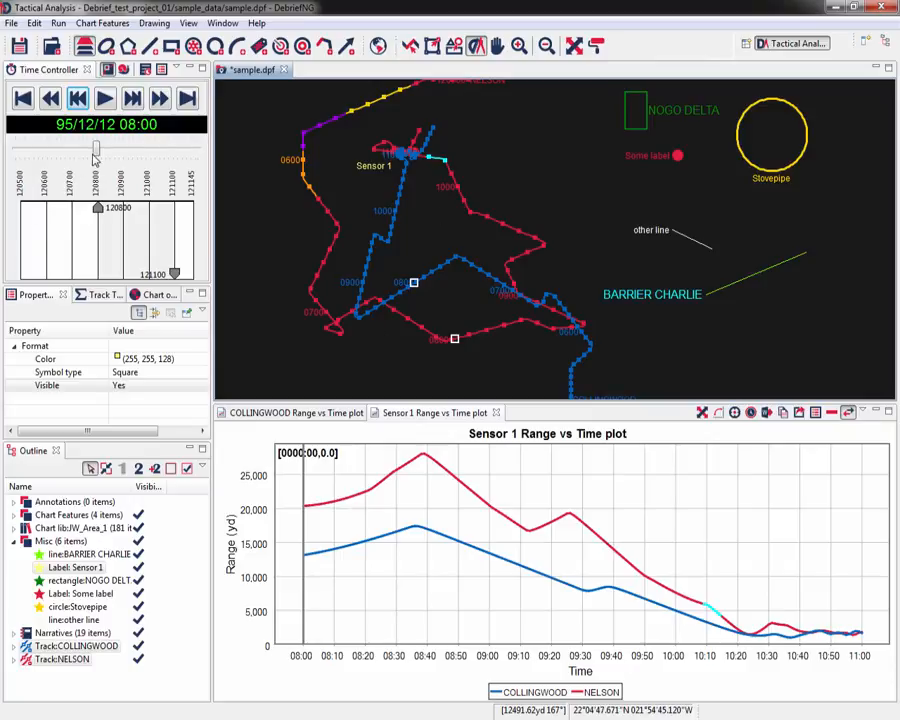
Step: Set the current time to 10:23 and examine the Sensor 1 range plot closely where the two curves converge around that time
left_click_drag(96, 148, 162, 143)
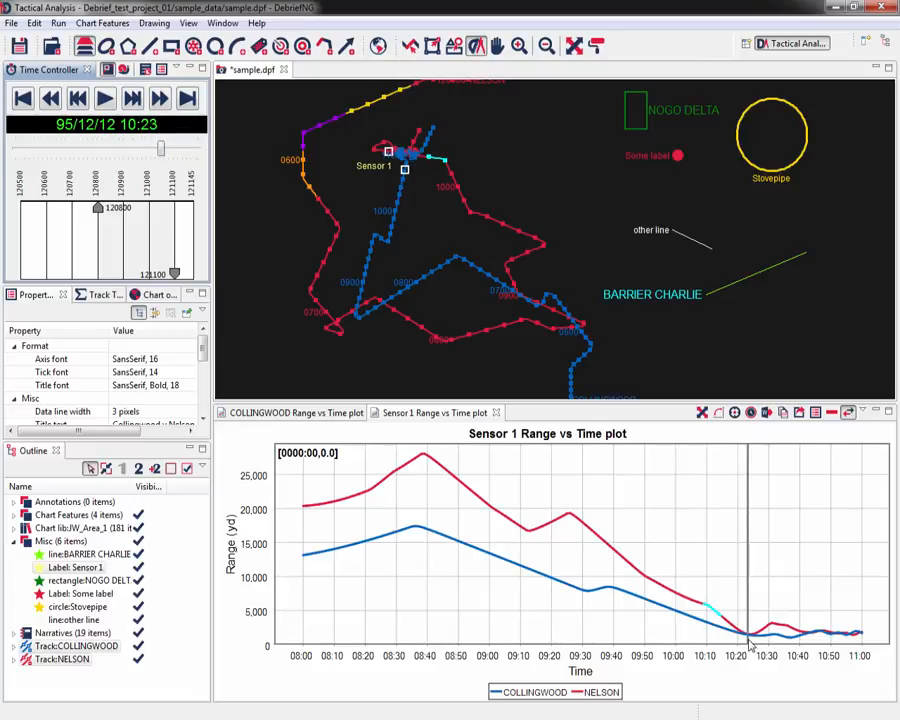
left_click_drag(734, 615, 759, 644)
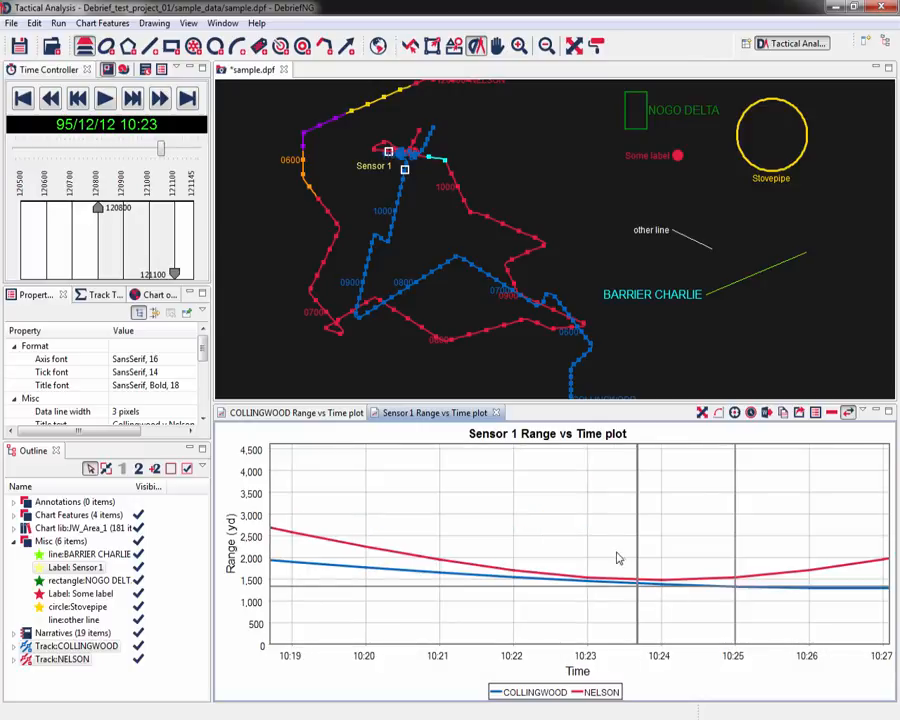
left_click_drag(618, 558, 685, 690)
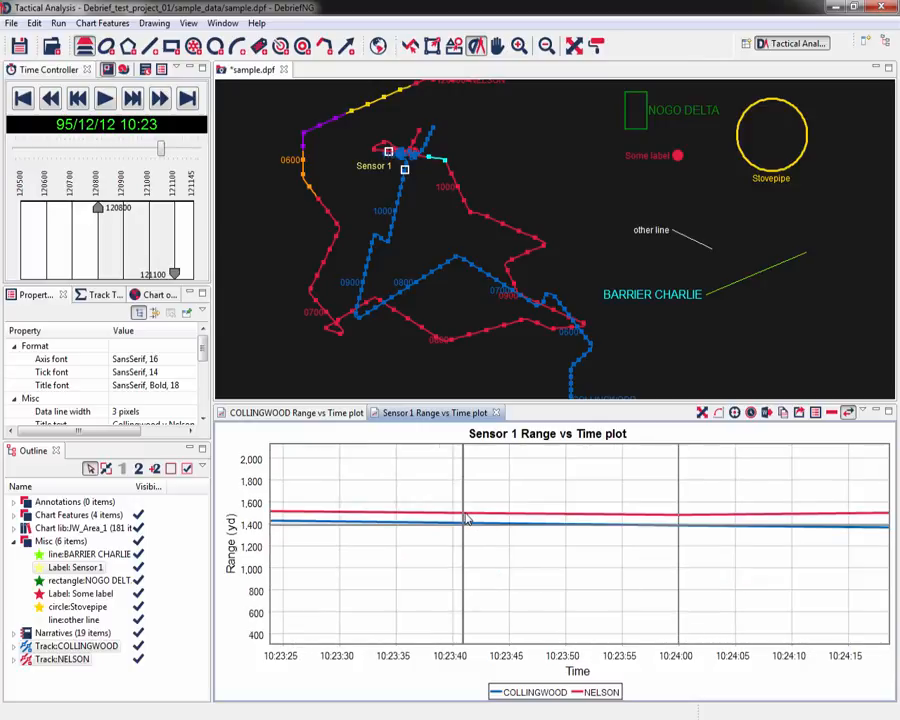